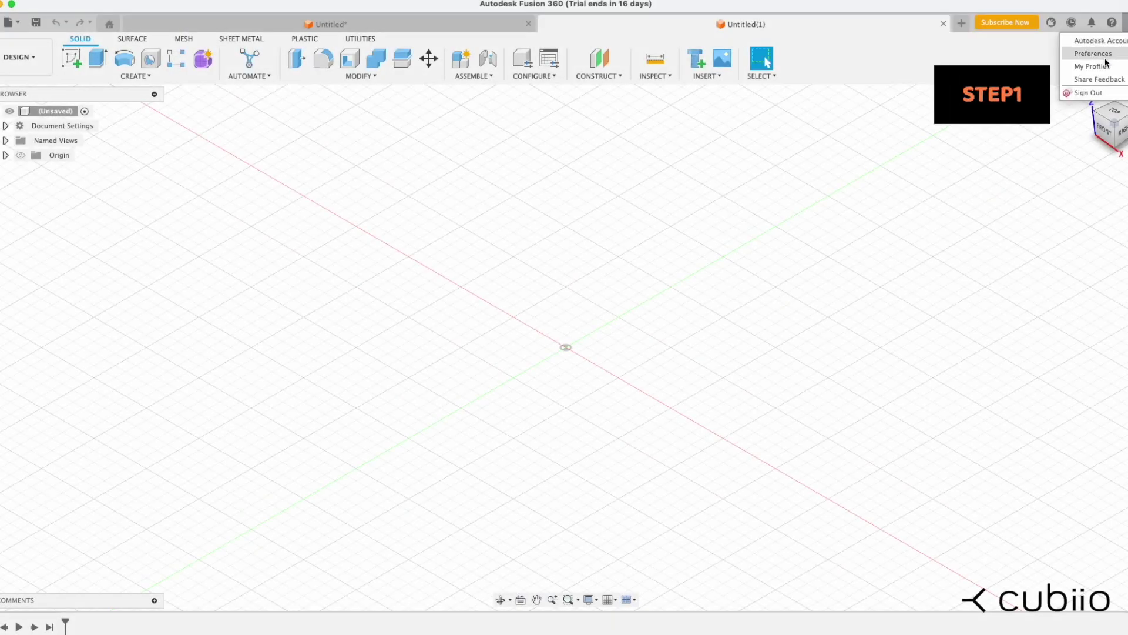
# Step: Set the Pan, Zoom, Orbit shortcuts to Solidworks in Preferences and apply
pyautogui.click(1106, 58)
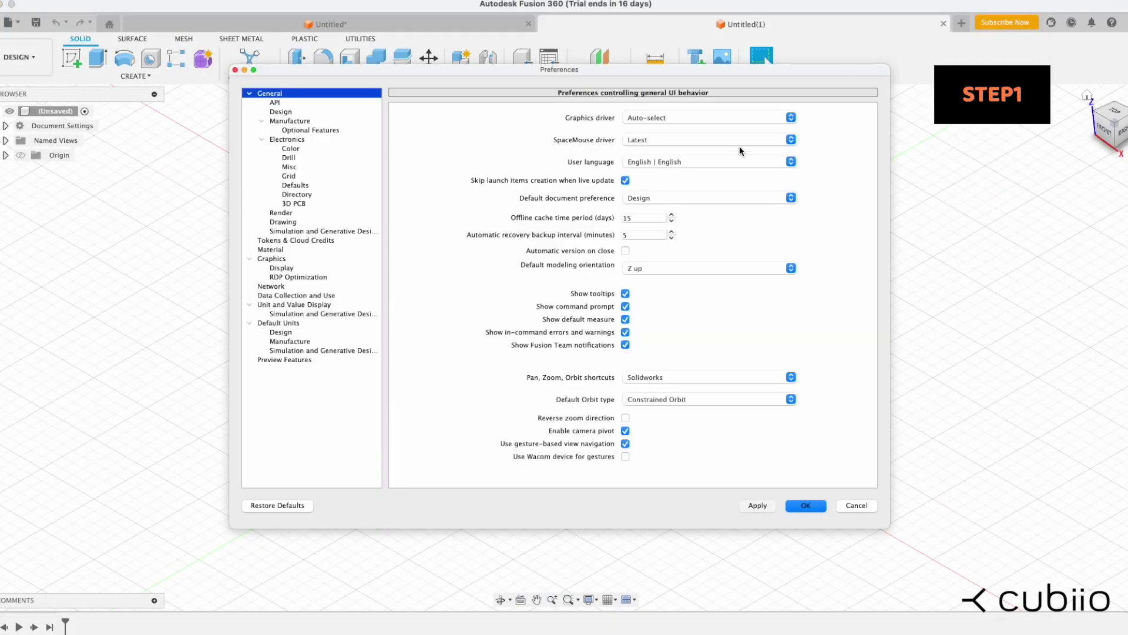
pyautogui.click(680, 376)
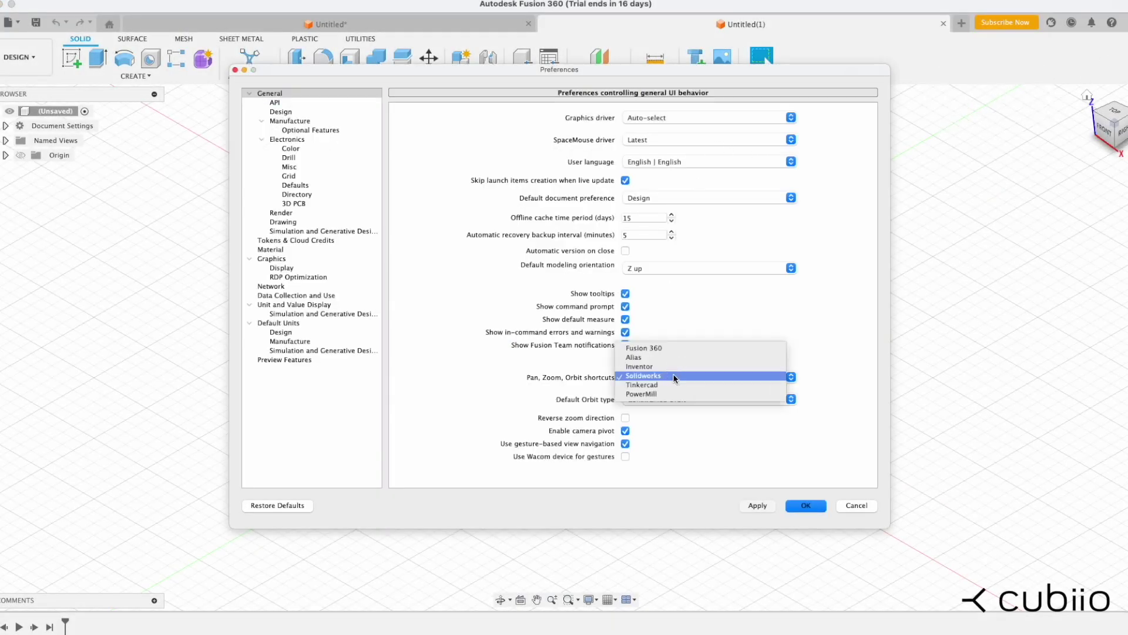
pyautogui.click(670, 374)
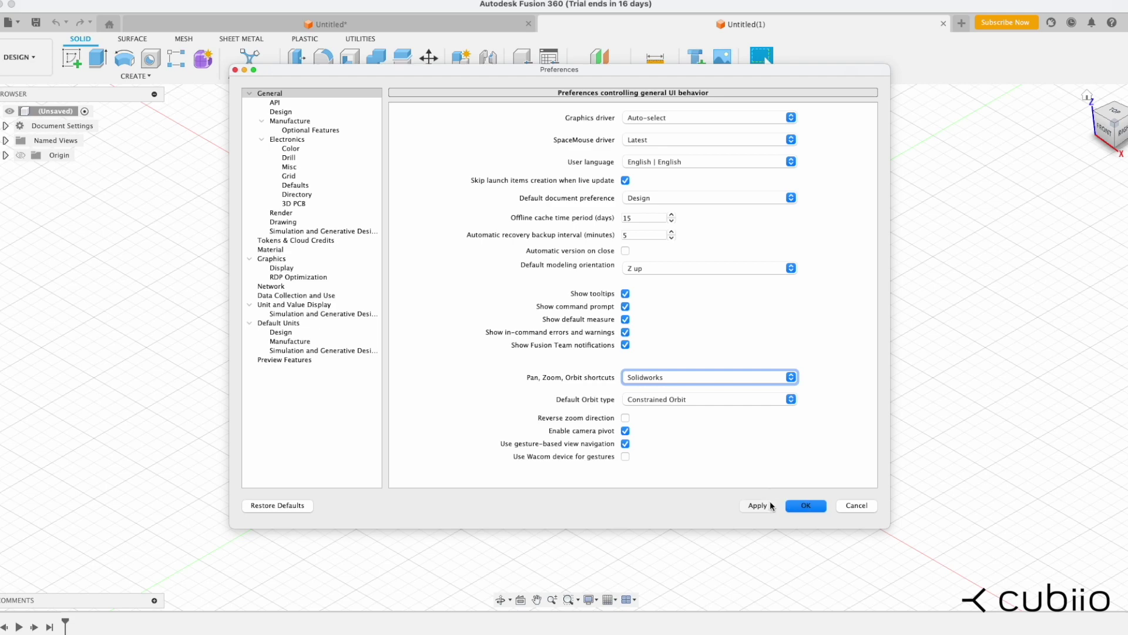
pyautogui.click(802, 506)
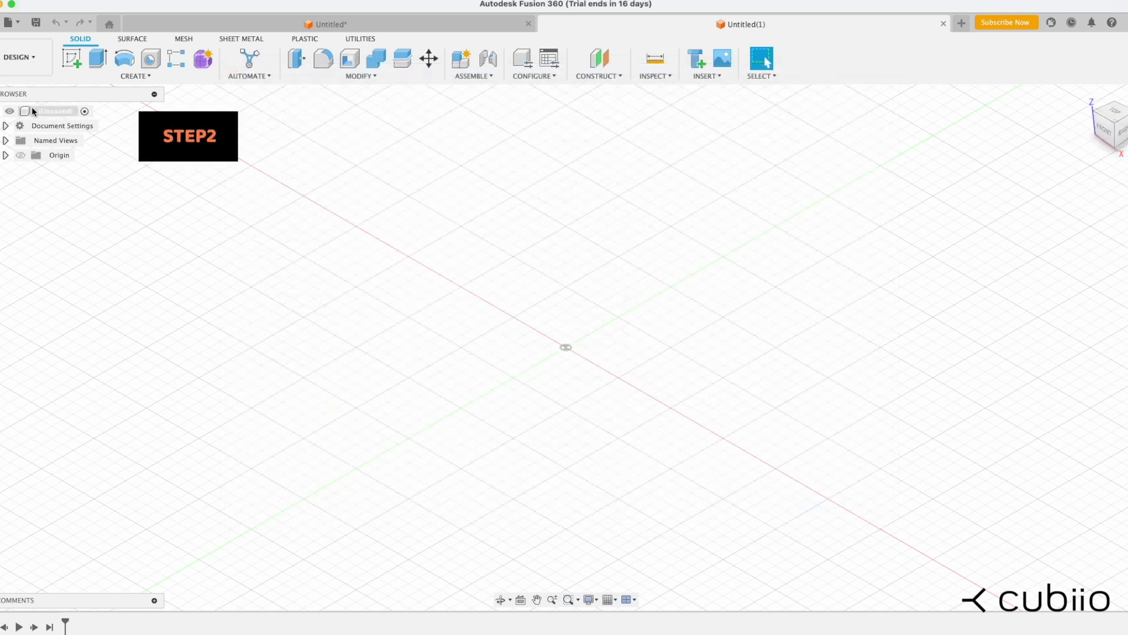
# Step: Sketch a 100 × 100 mm centre rectangle at the origin on the XY plane
pyautogui.click(71, 59)
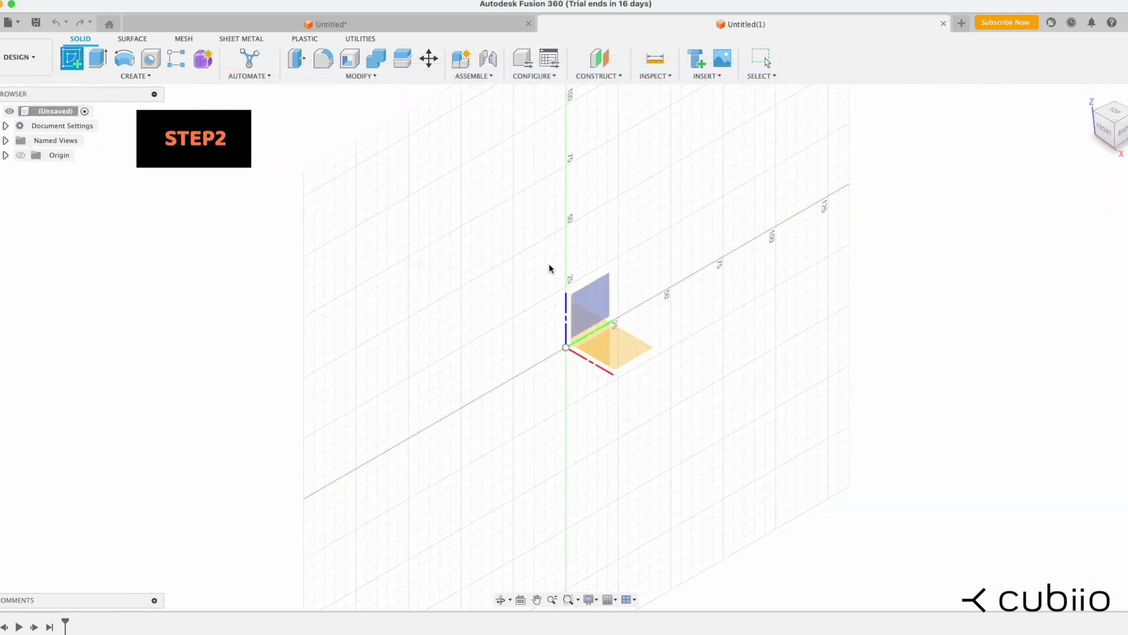
pyautogui.click(618, 355)
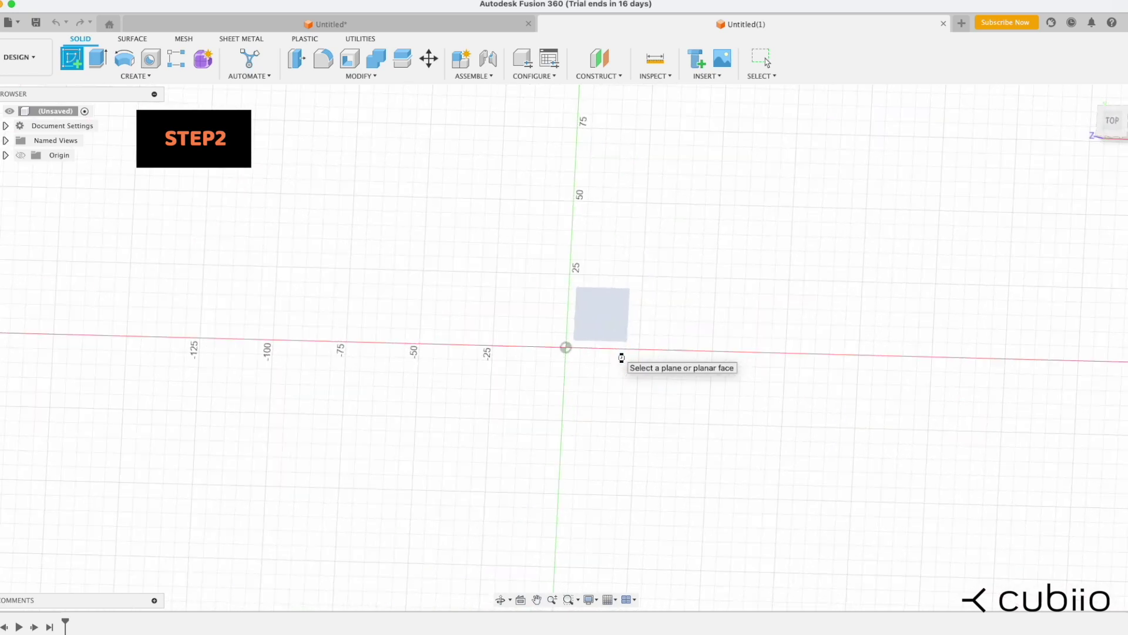
pyautogui.press('r')
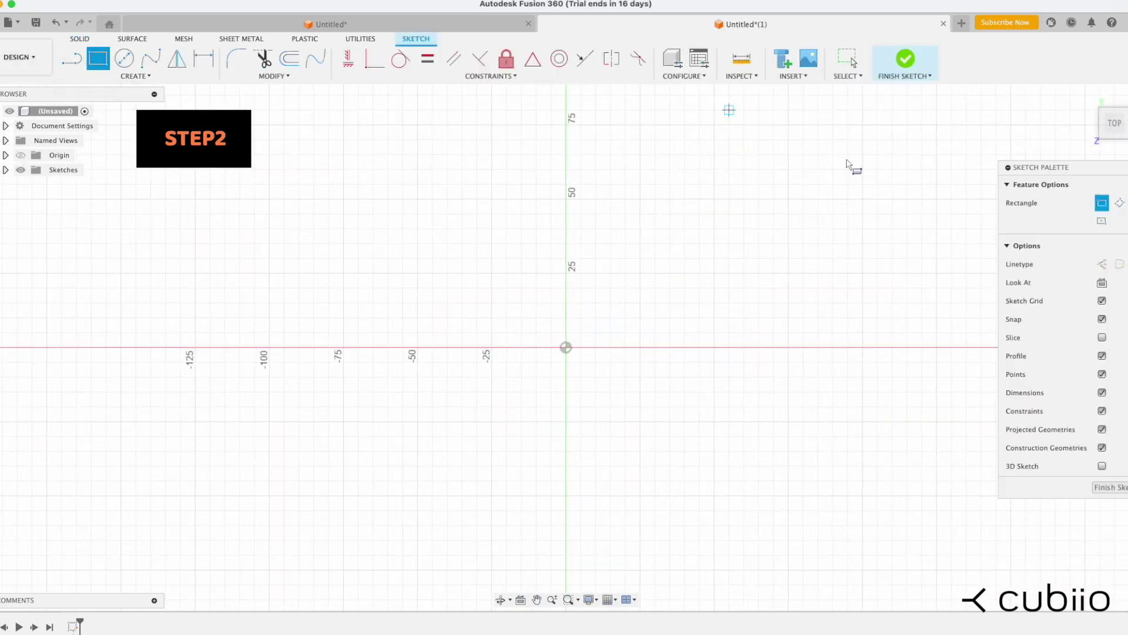
pyautogui.click(1101, 221)
pyautogui.click(566, 347)
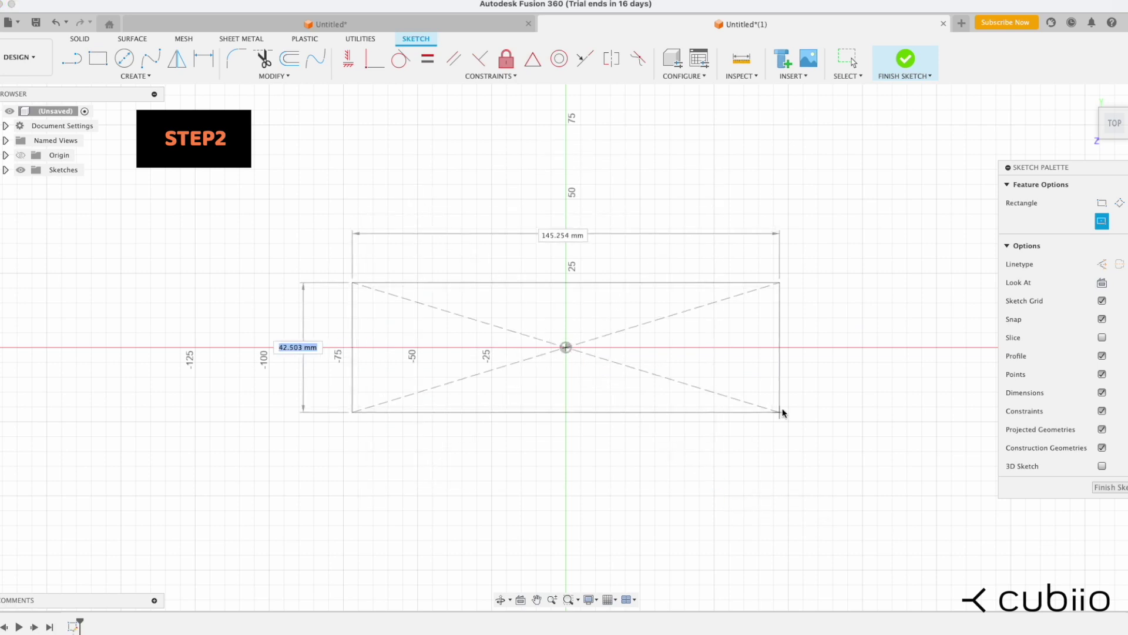
pyautogui.write('10')
pyautogui.press('BackSpace')
pyautogui.press('BackSpace')
pyautogui.press('BackSpace')
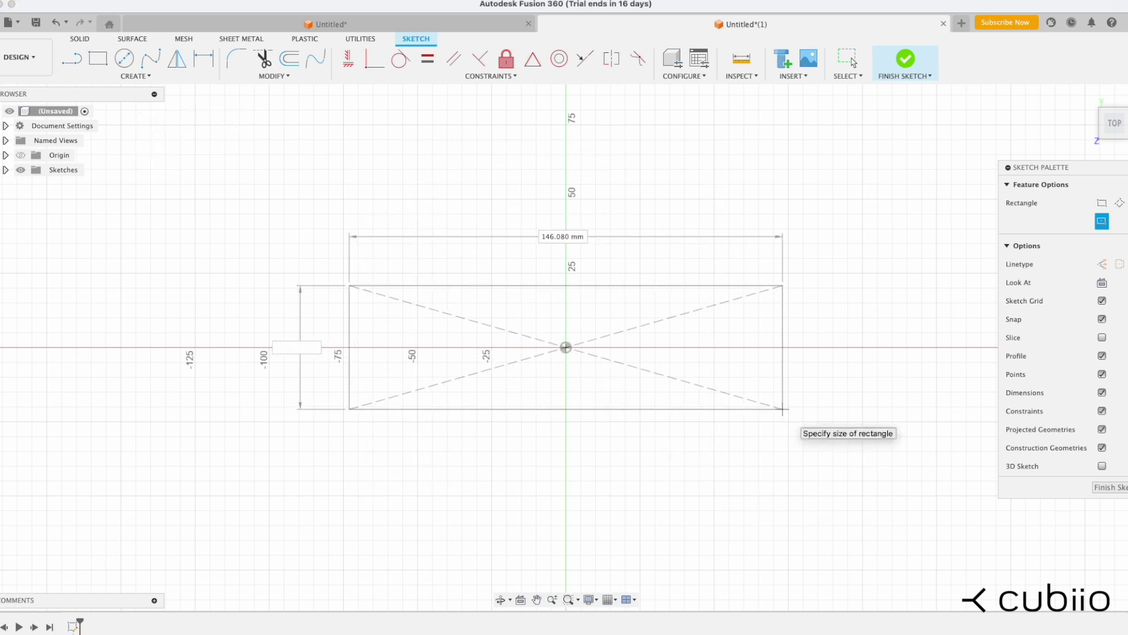
pyautogui.press('Tab')
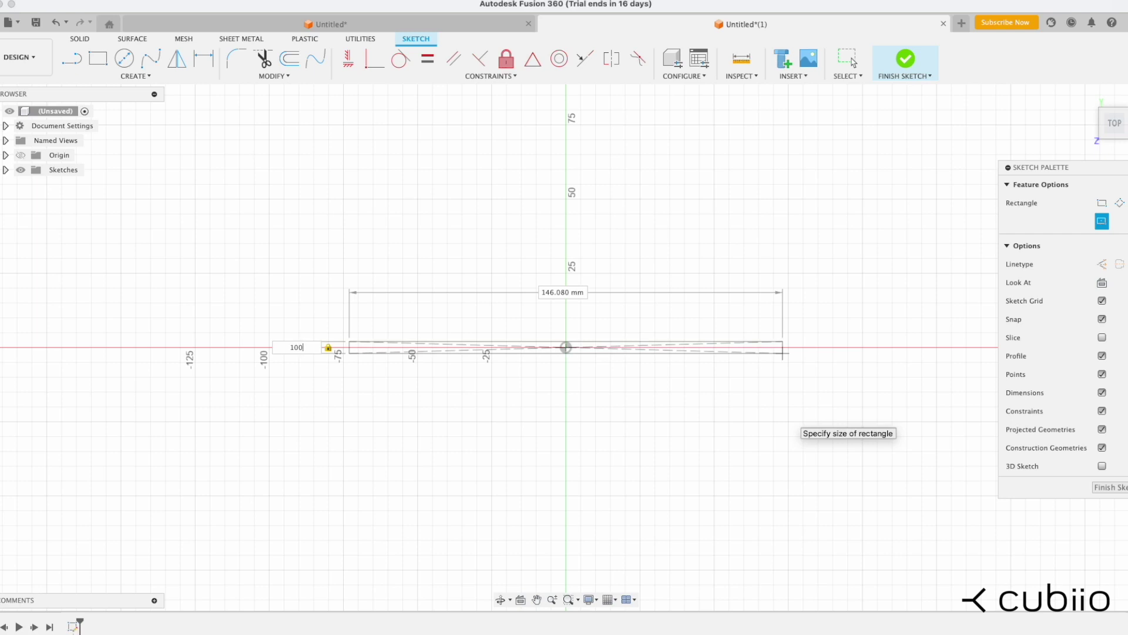
pyautogui.press('Tab')
pyautogui.write('1')
pyautogui.press('Tab')
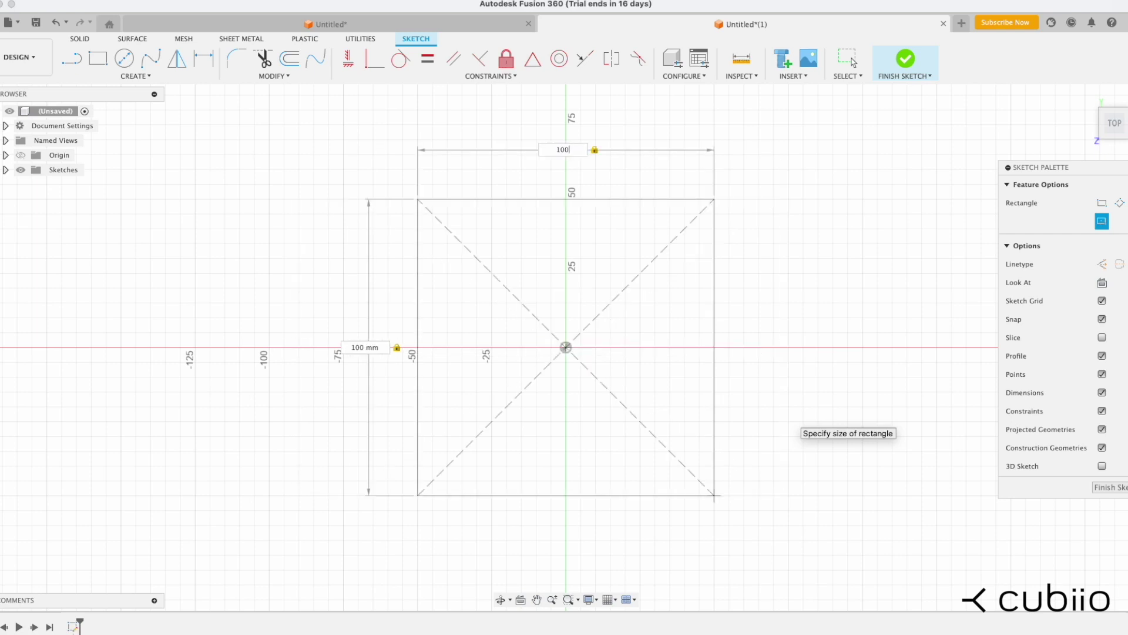
pyautogui.press('Return')
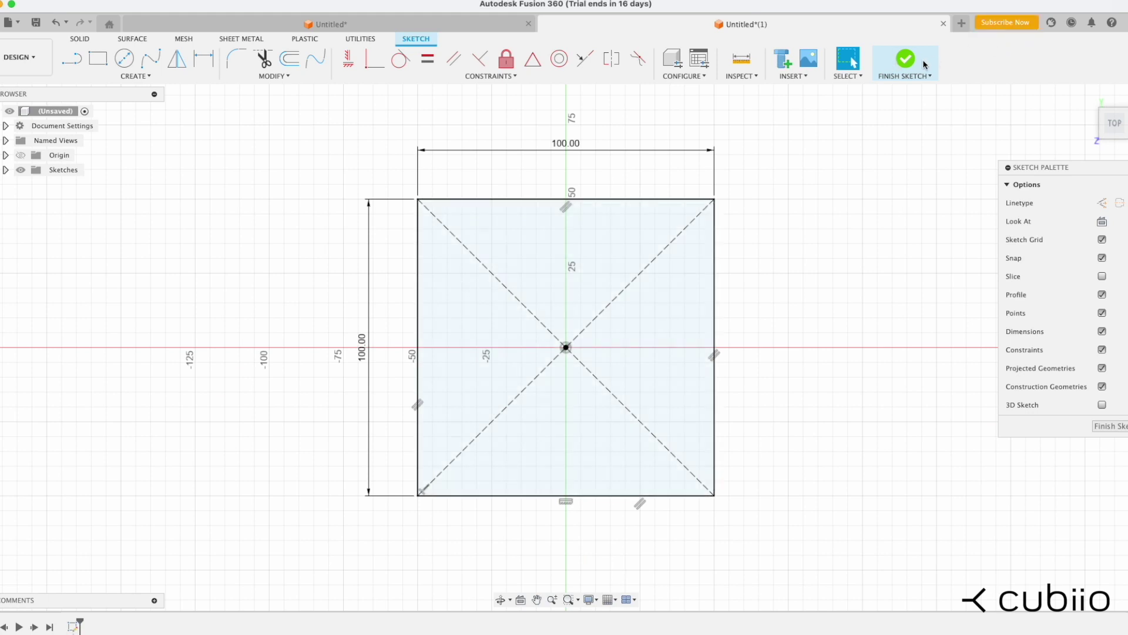
pyautogui.click(931, 63)
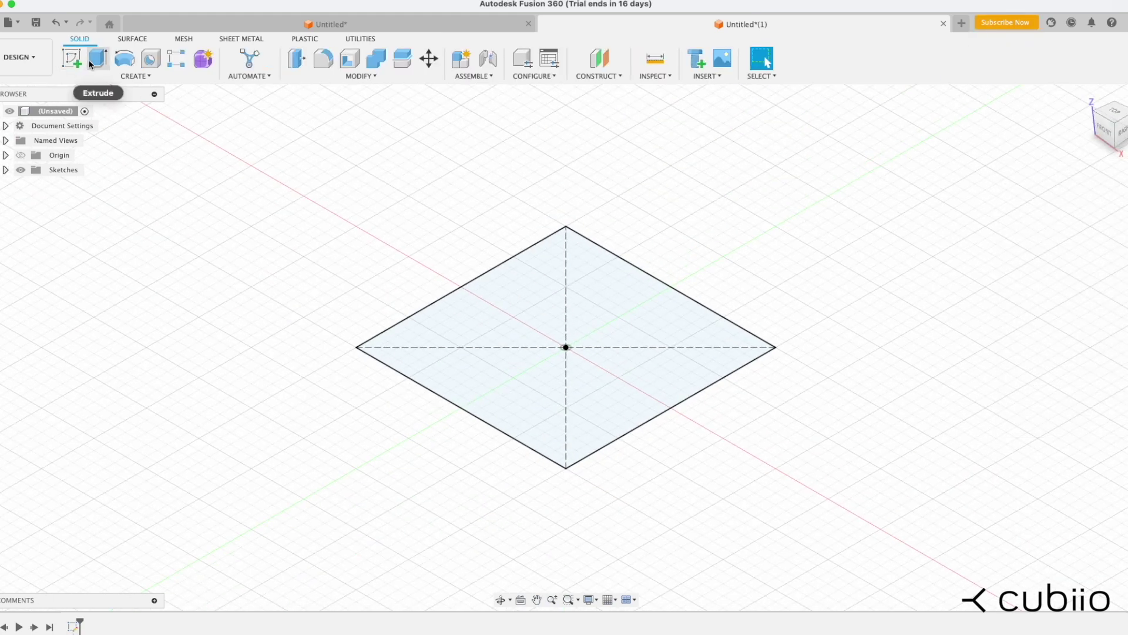
# Step: Extrude the square 18 mm into a new solid body
pyautogui.click(97, 59)
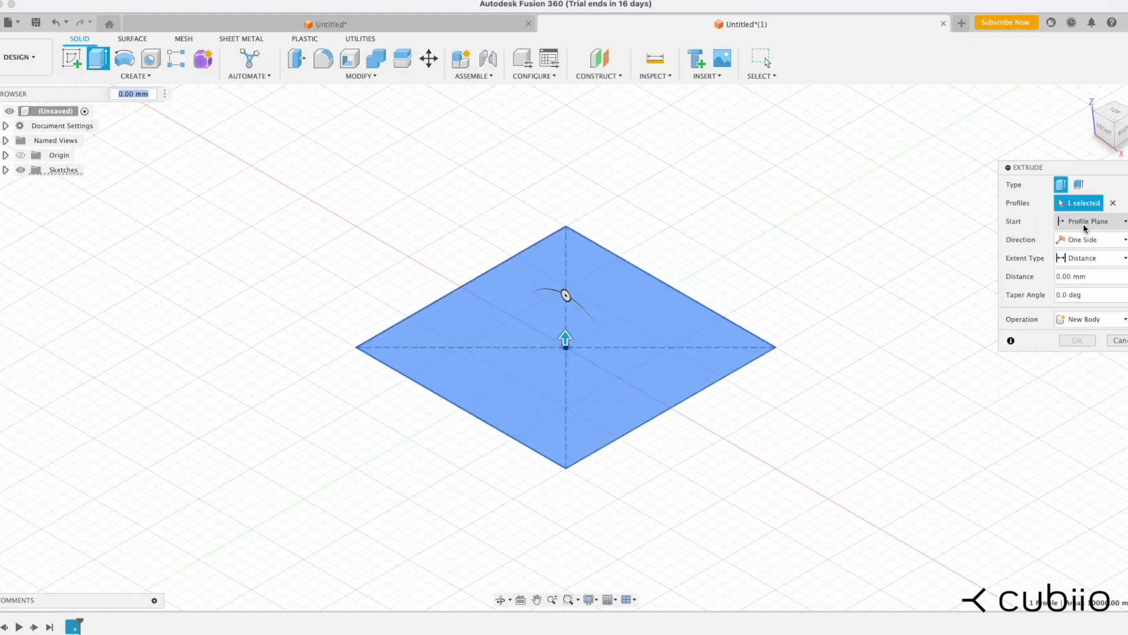
pyautogui.click(1053, 277)
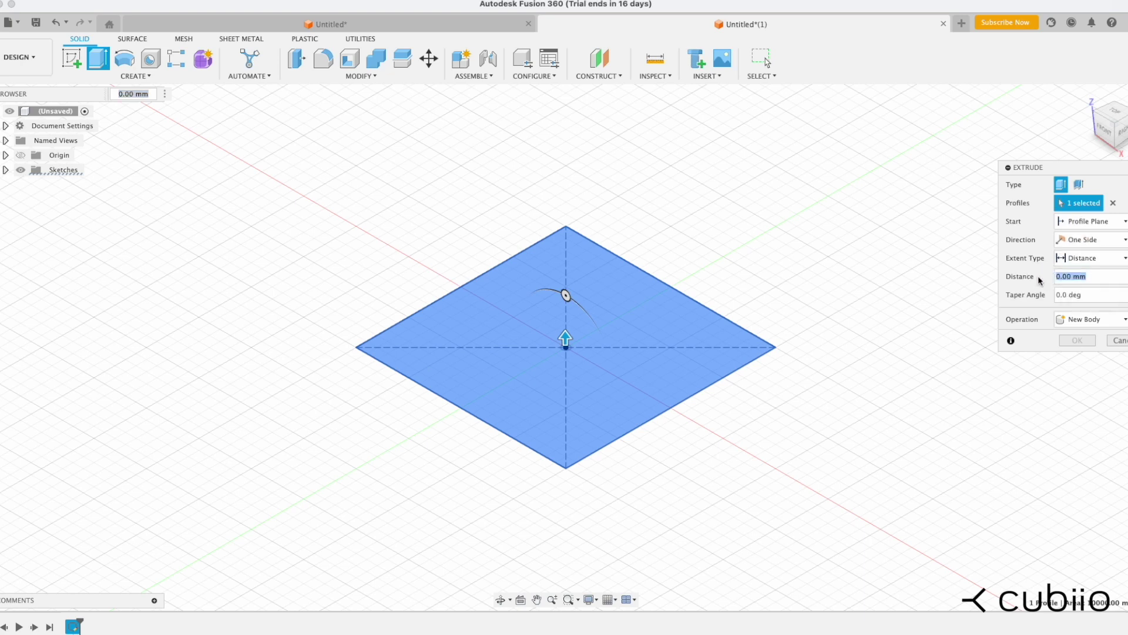
pyautogui.write('18')
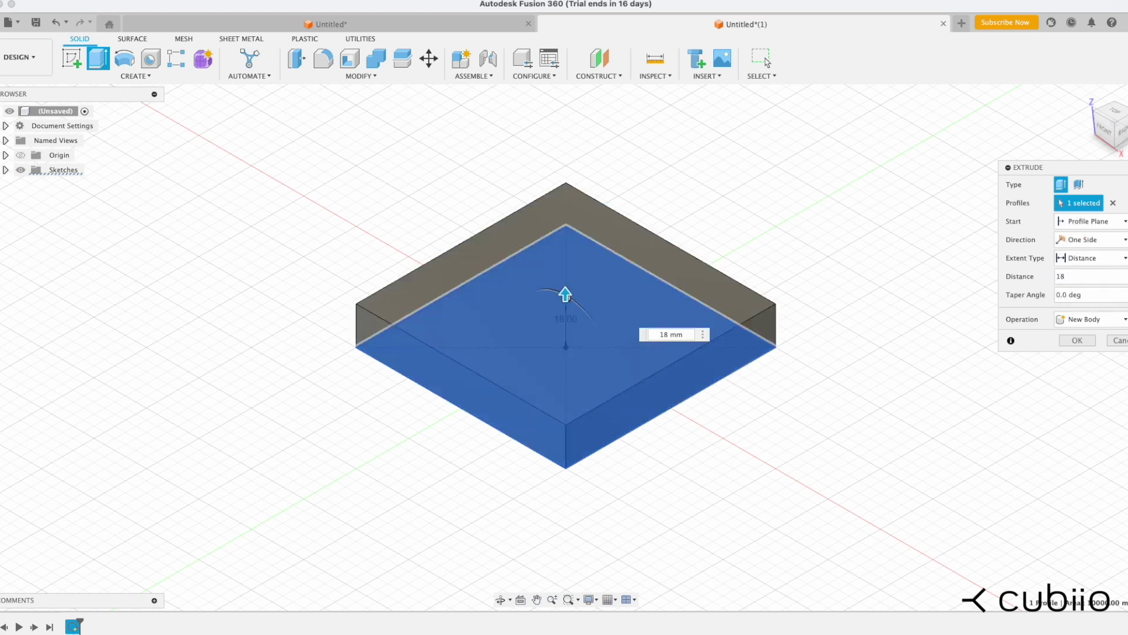
pyautogui.click(1078, 341)
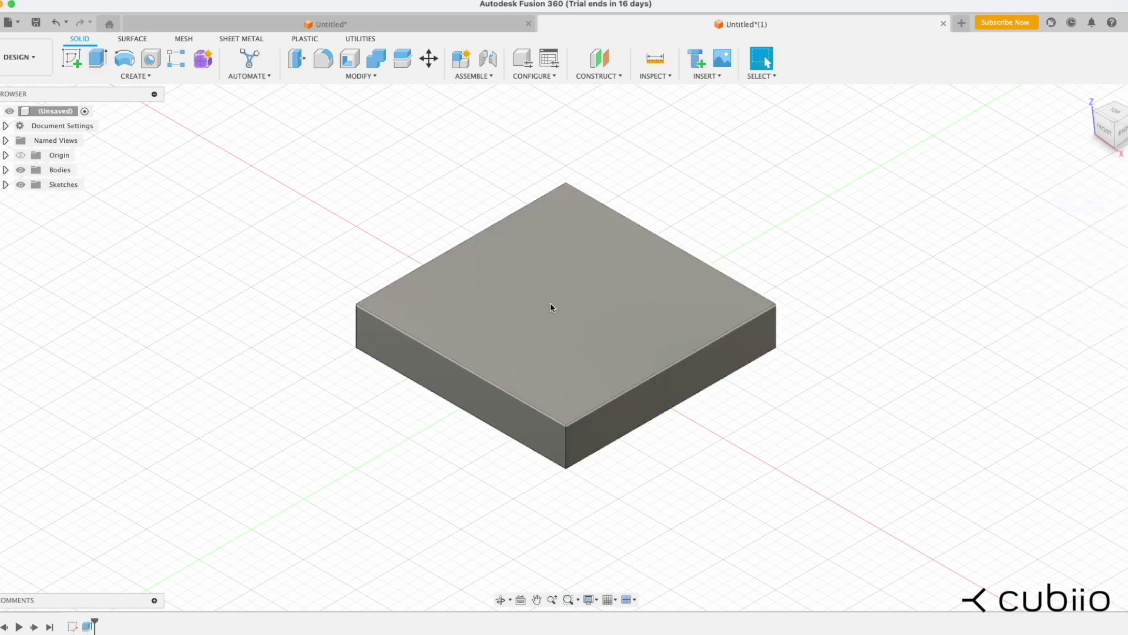
# Step: Sketch an 80 mm diameter circle centred on the block's top face
pyautogui.click(72, 59)
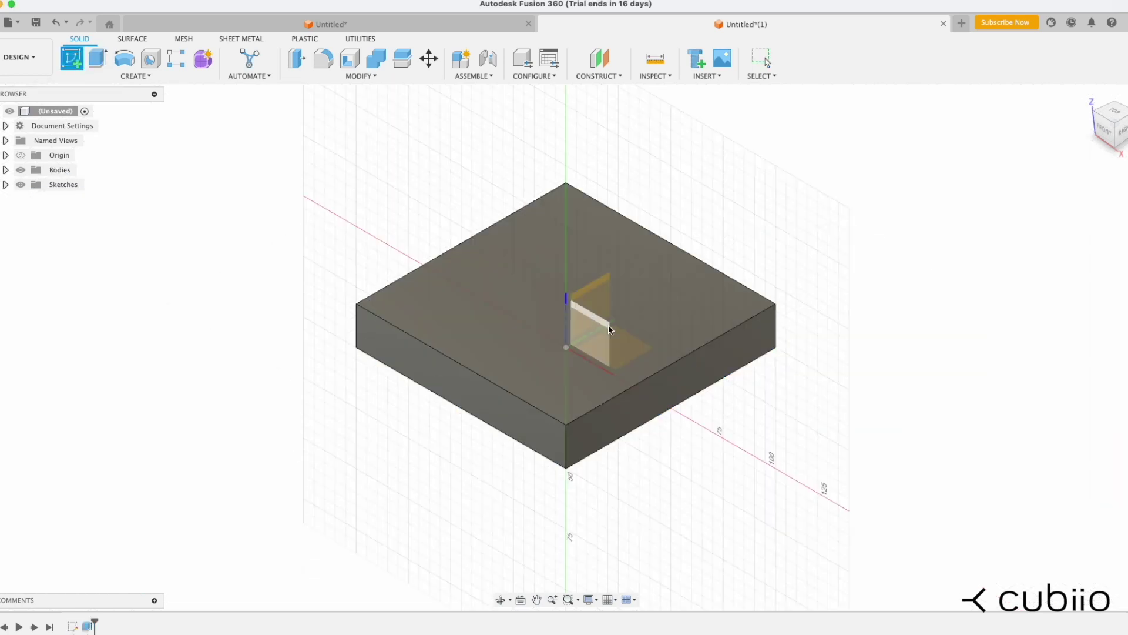
pyautogui.click(682, 312)
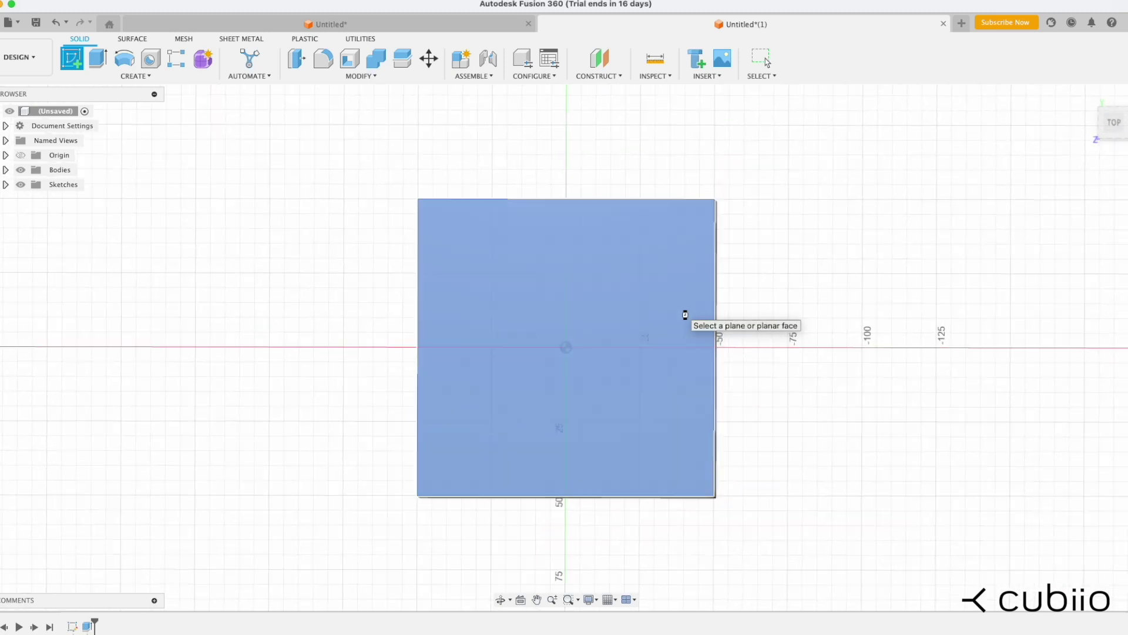
pyautogui.click(124, 58)
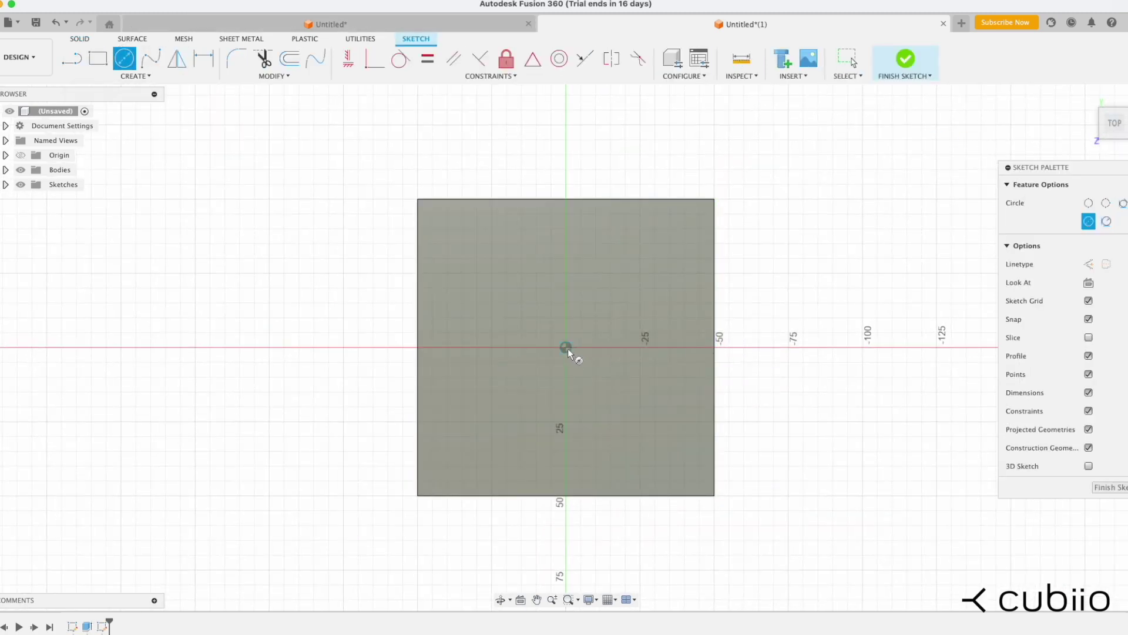
pyautogui.write('80')
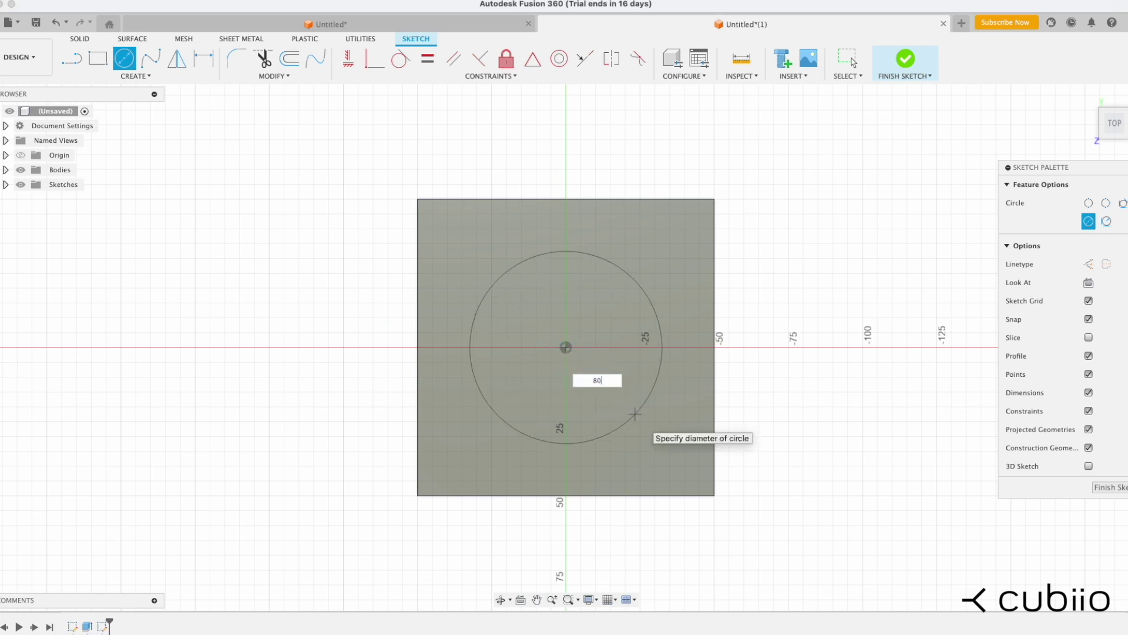
pyautogui.press('Return')
pyautogui.press('Escape')
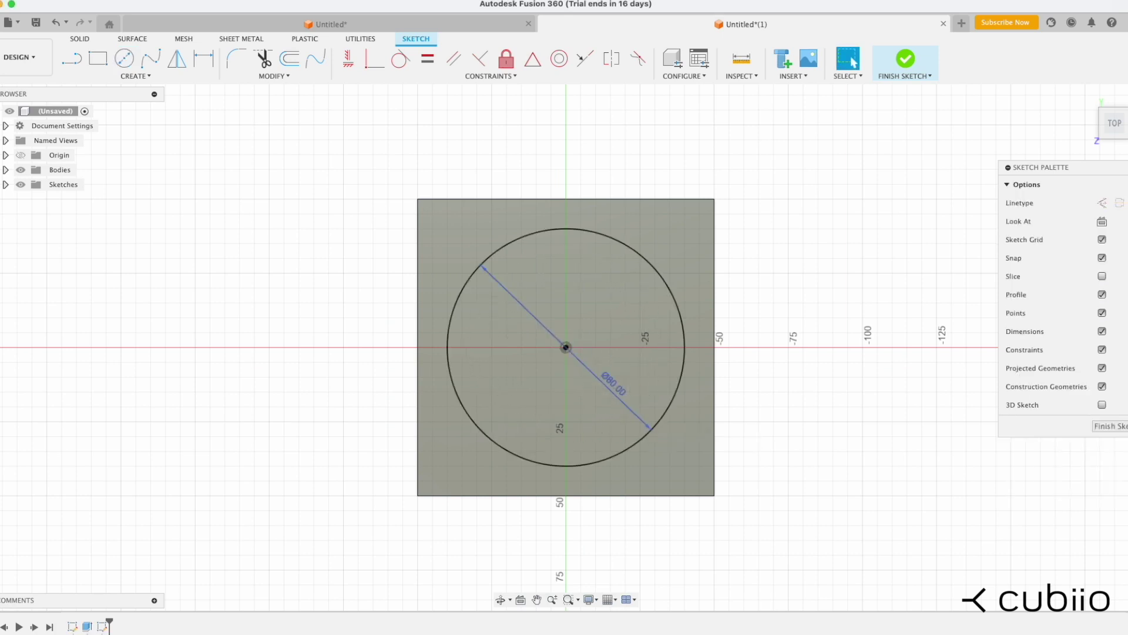
pyautogui.click(905, 60)
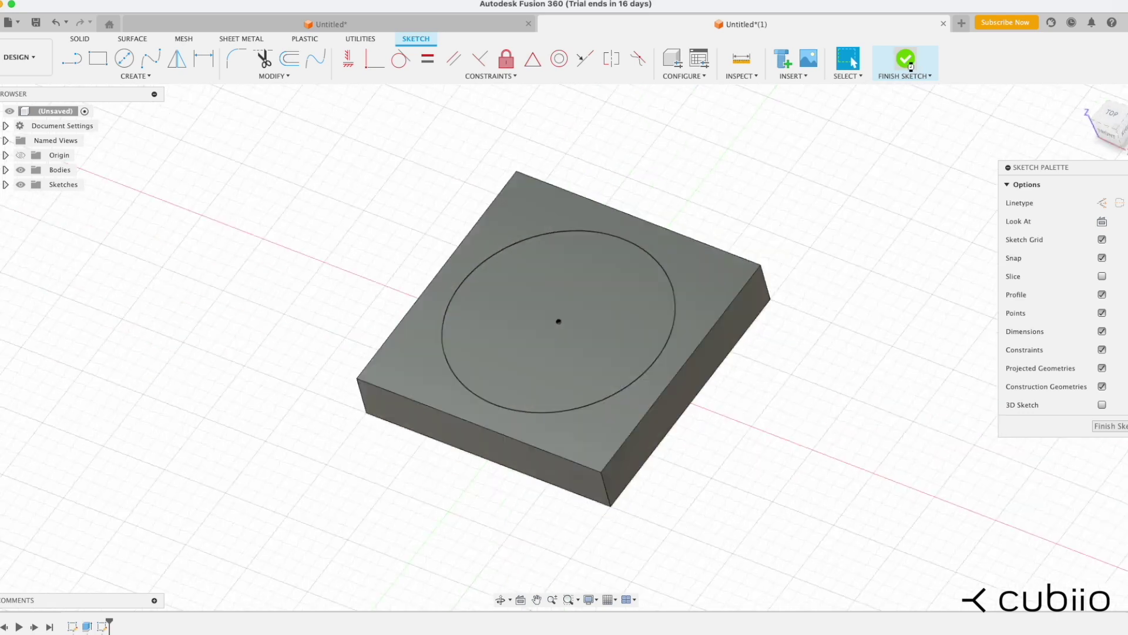
# Step: Extrude the circle -14 mm as a cut to form the pocket
pyautogui.click(98, 59)
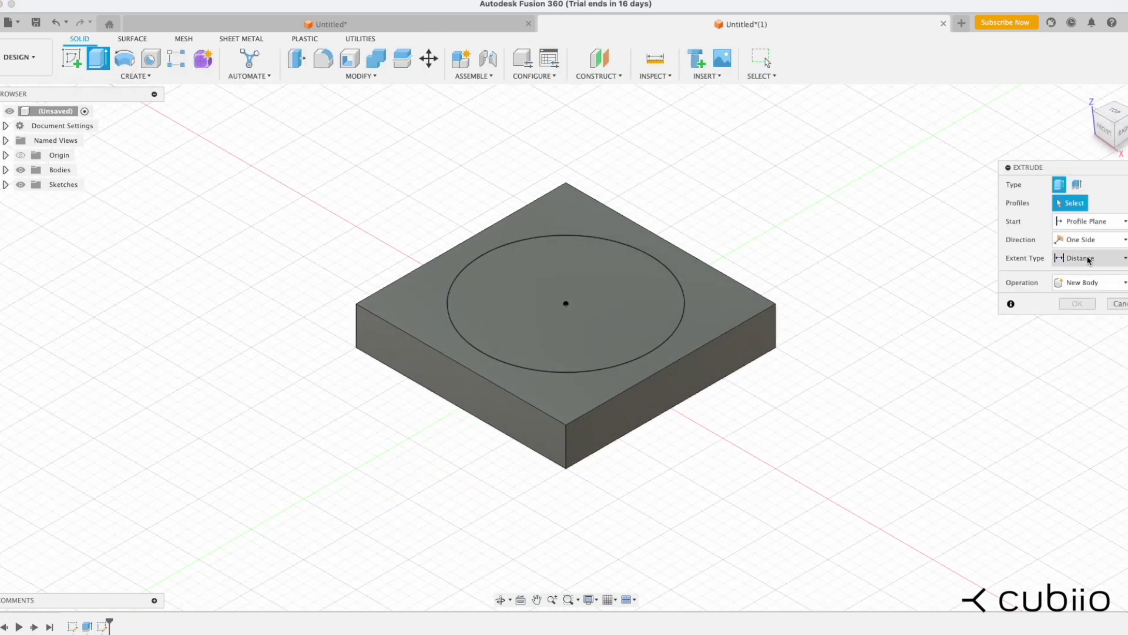
pyautogui.click(566, 274)
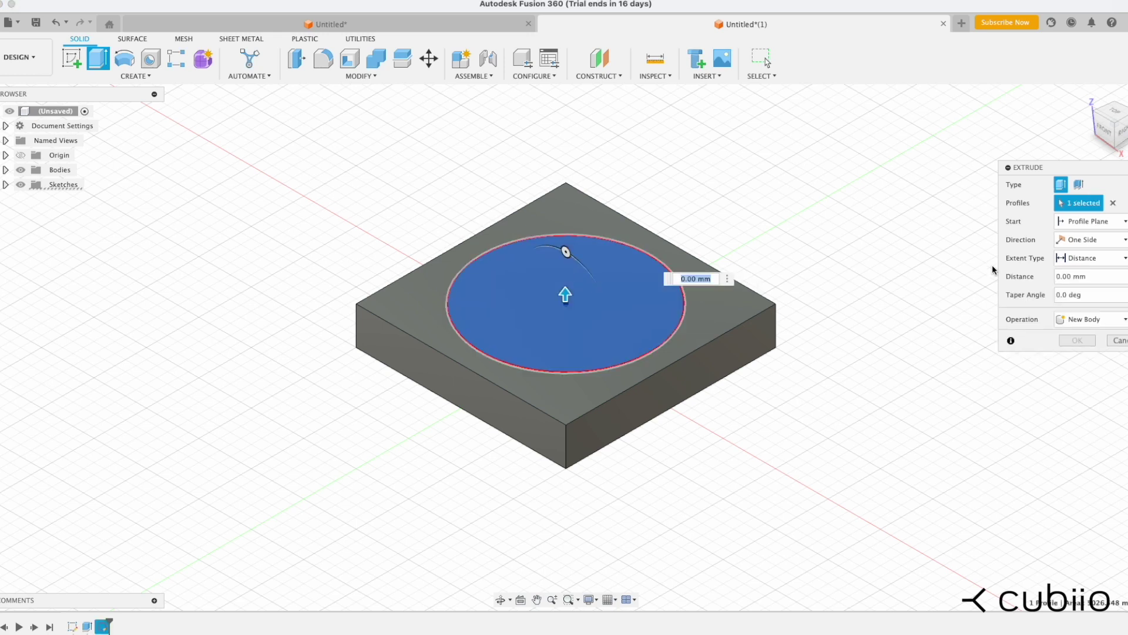
pyautogui.click(1076, 277)
pyautogui.write('-14')
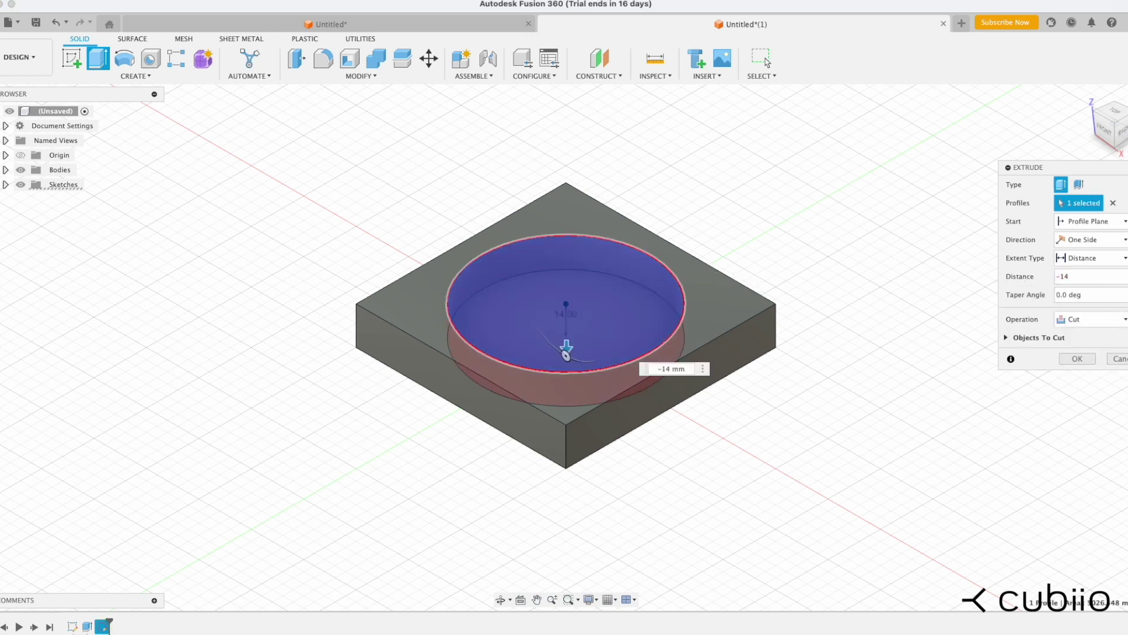
pyautogui.click(1078, 340)
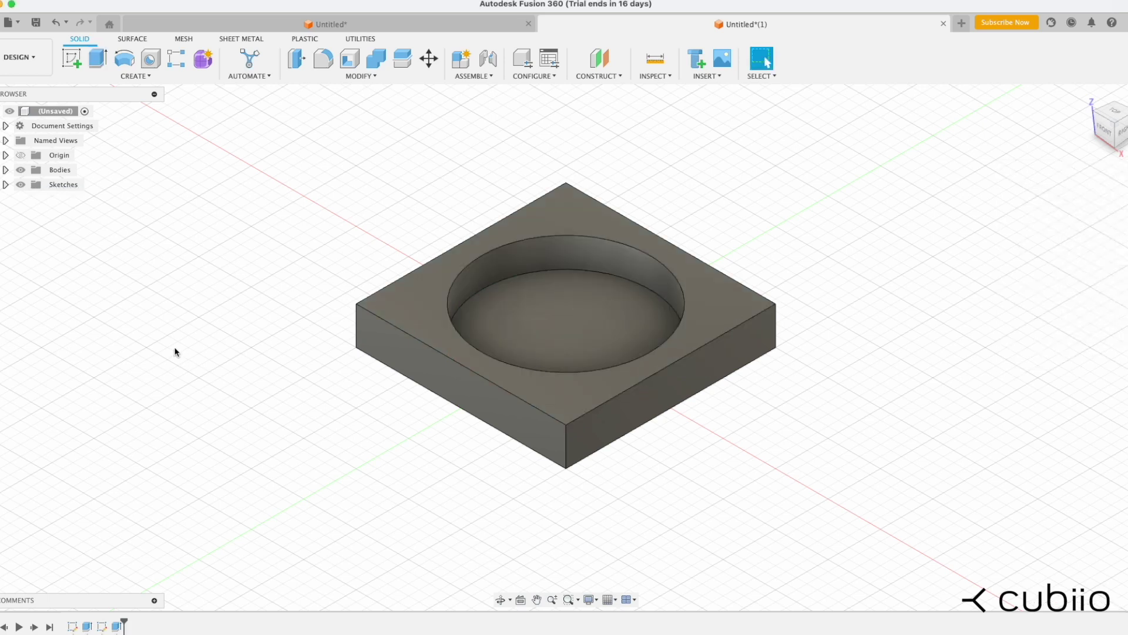
# Step: Fillet the block's four vertical corner edges with a 10 mm radius
pyautogui.click(323, 59)
pyautogui.click(566, 452)
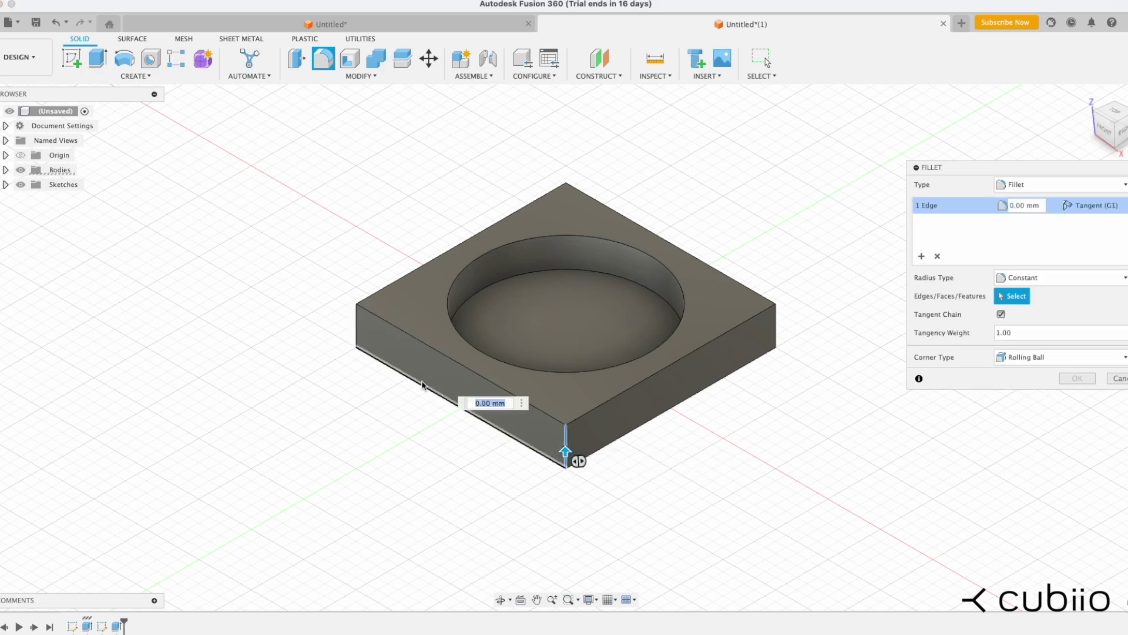
pyautogui.click(358, 326)
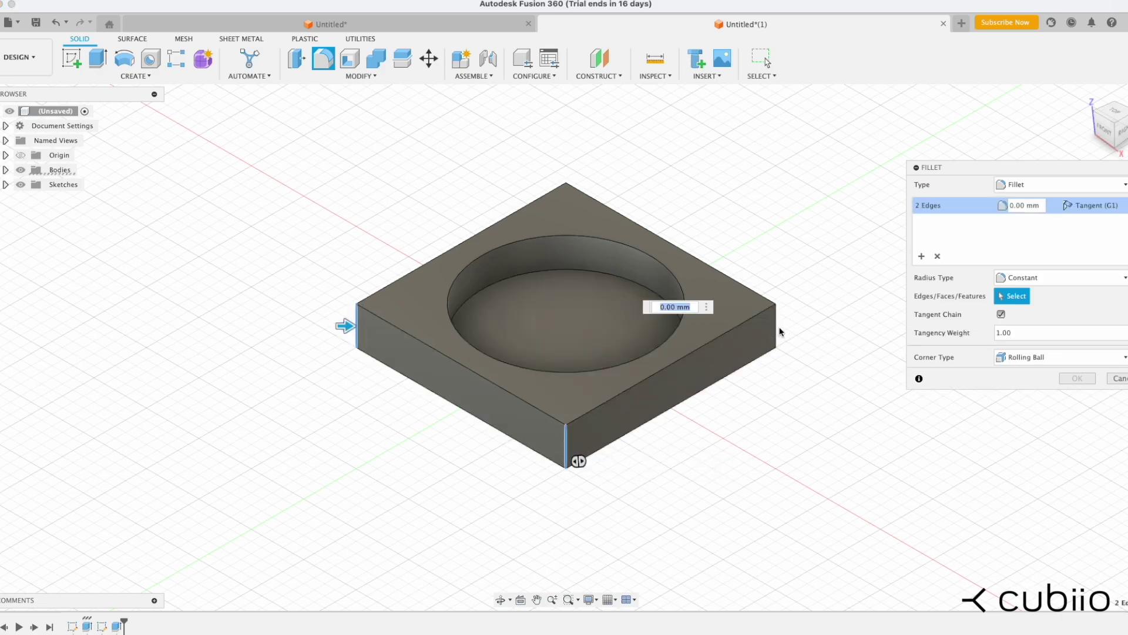
pyautogui.click(775, 324)
pyautogui.moveTo(748, 425)
pyautogui.keyDown('shift'); pyautogui.mouseDown(button='middle')
pyautogui.moveTo(710, 531)
pyautogui.moveTo(844, 509)
pyautogui.moveTo(861, 531)
pyautogui.moveTo(623, 476)
pyautogui.mouseUp(button='middle'); pyautogui.keyUp('shift')
pyautogui.click(589, 458)
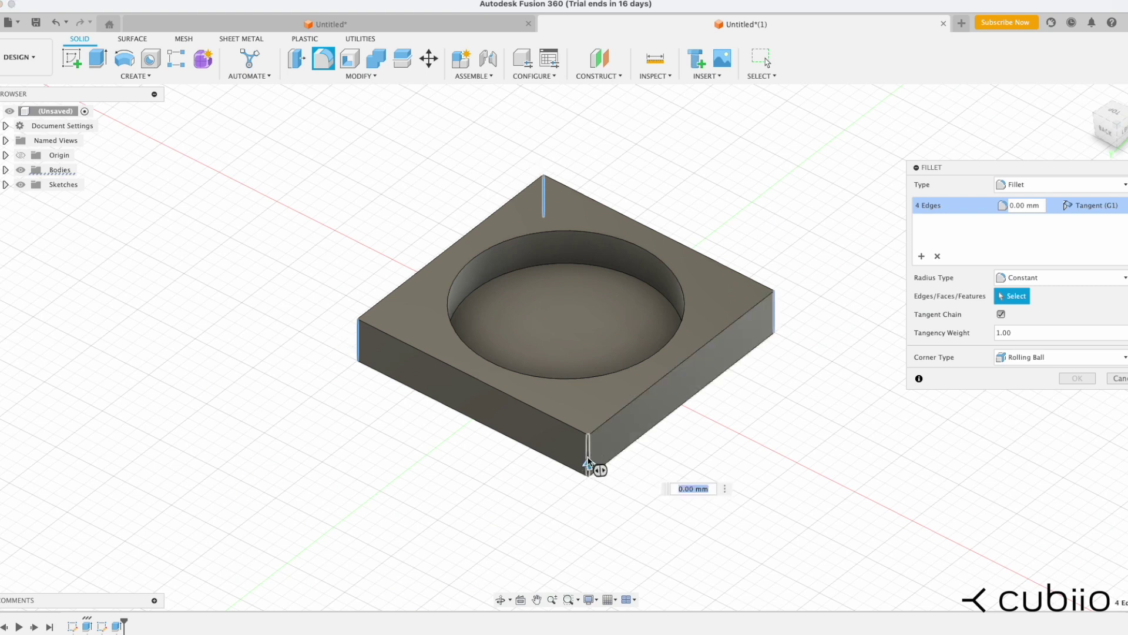
pyautogui.click(1023, 203)
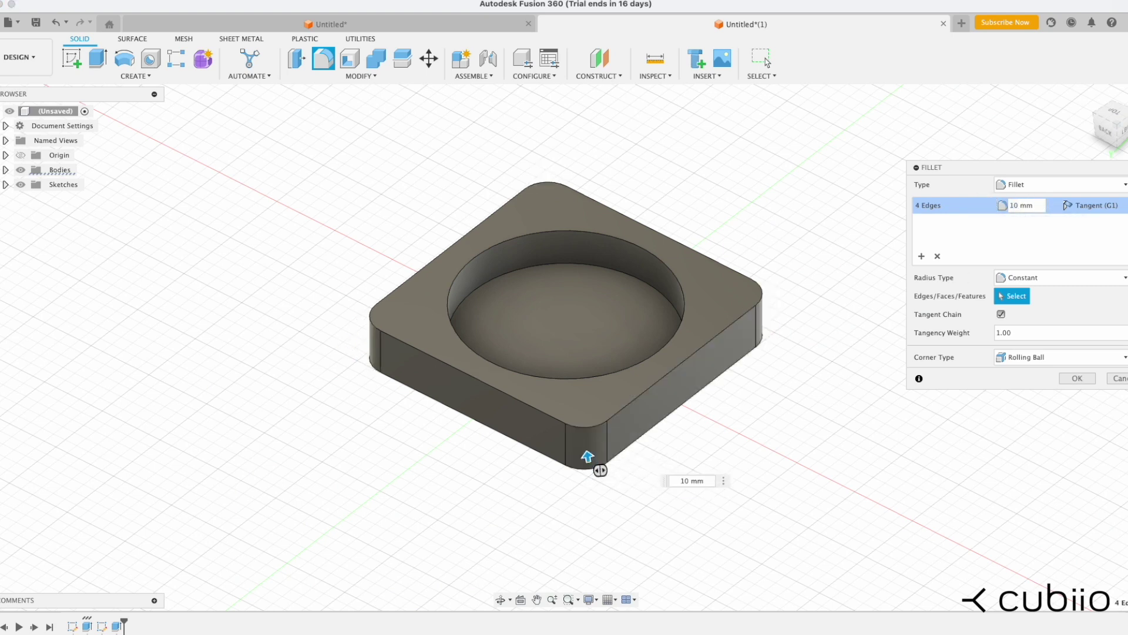
pyautogui.press('Return')
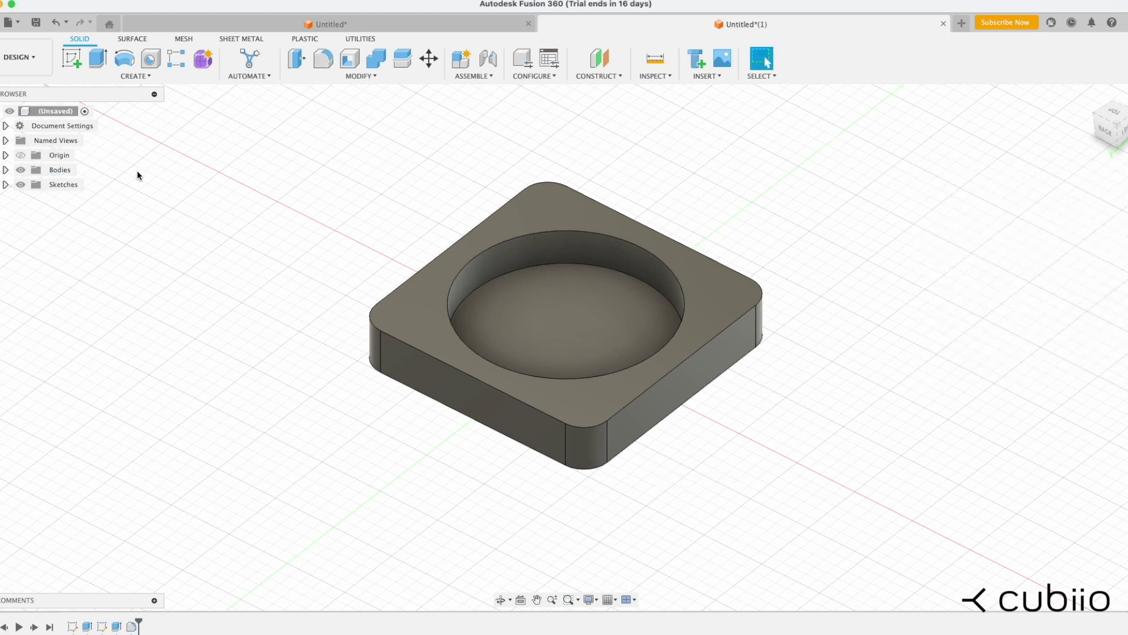
pyautogui.click(32, 59)
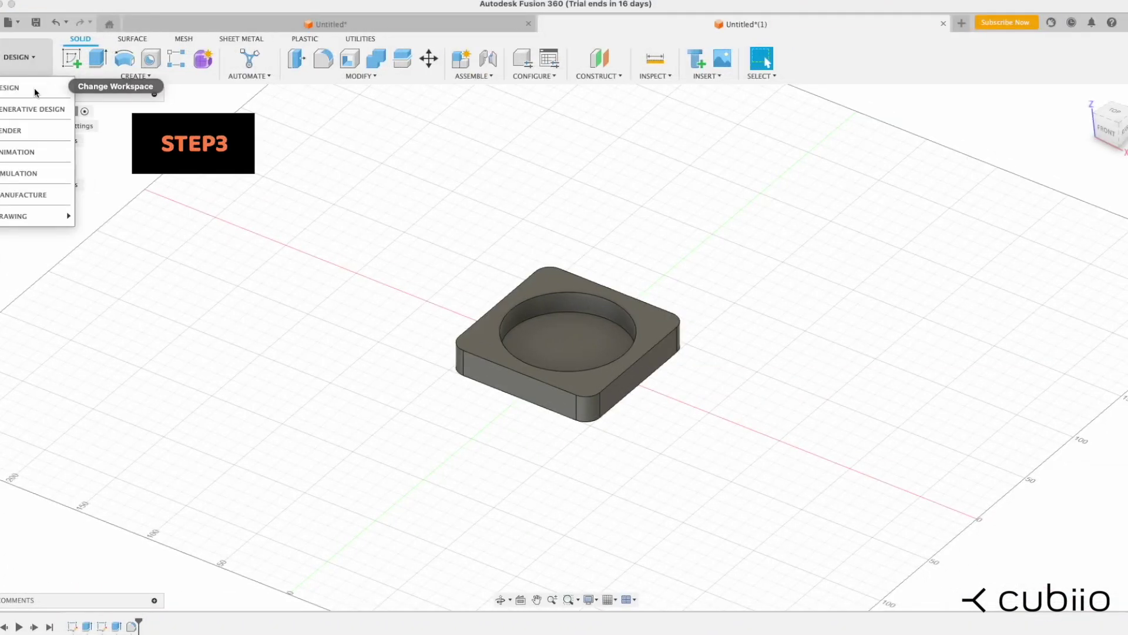
# Step: Switch to Manufacture and set Setup1's stock top offset to 0 mm
pyautogui.click(34, 189)
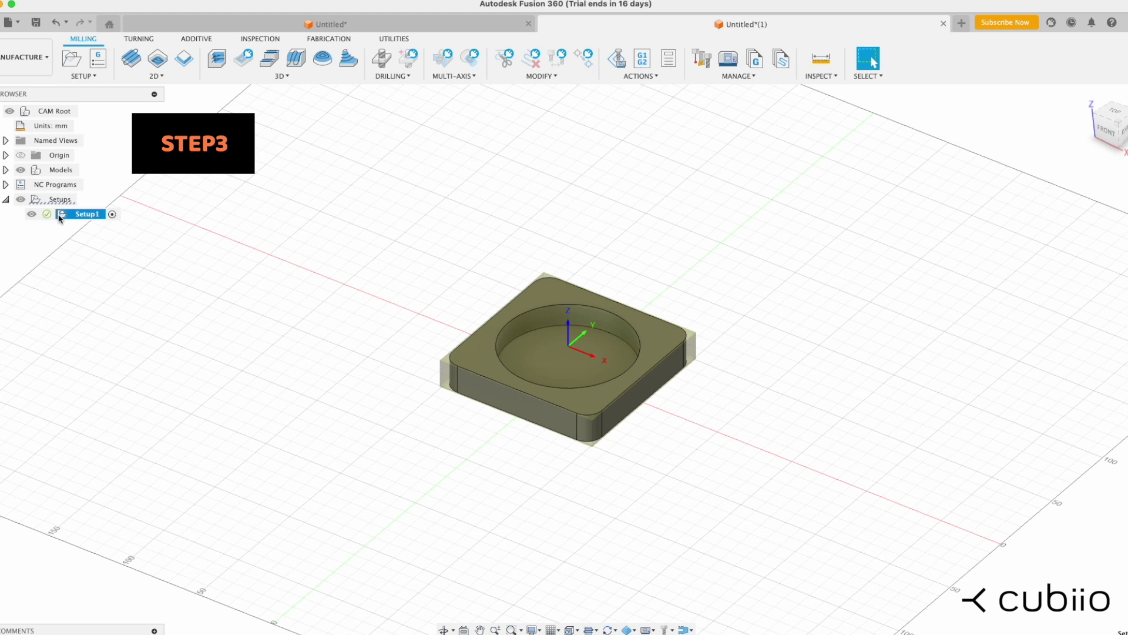
pyautogui.click(423, 278)
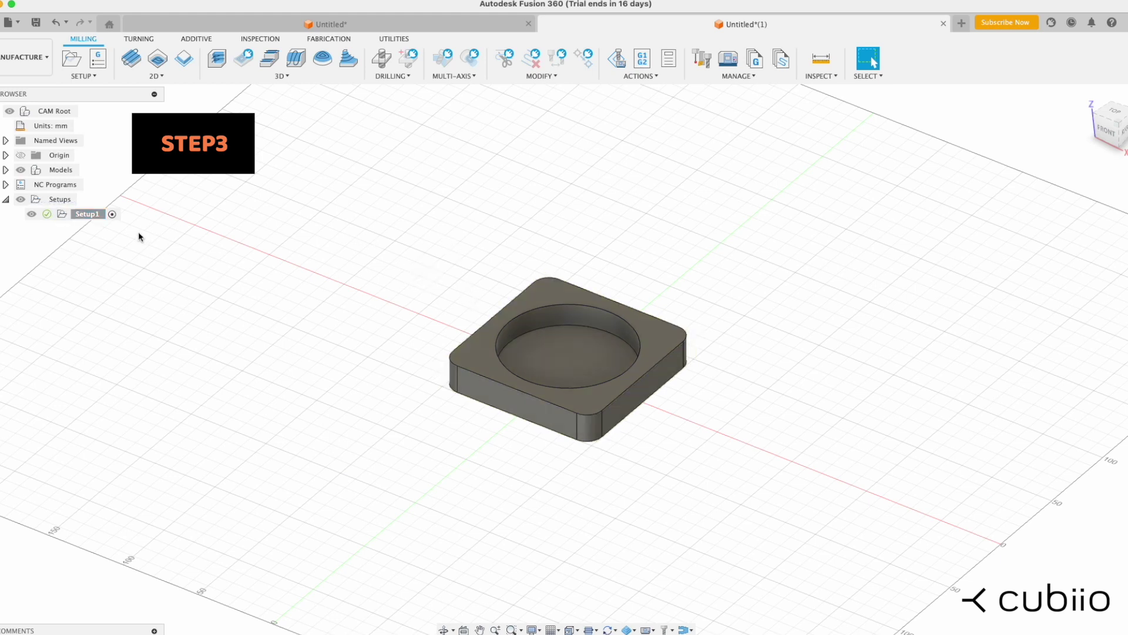
pyautogui.rightClick(91, 213)
pyautogui.click(122, 224)
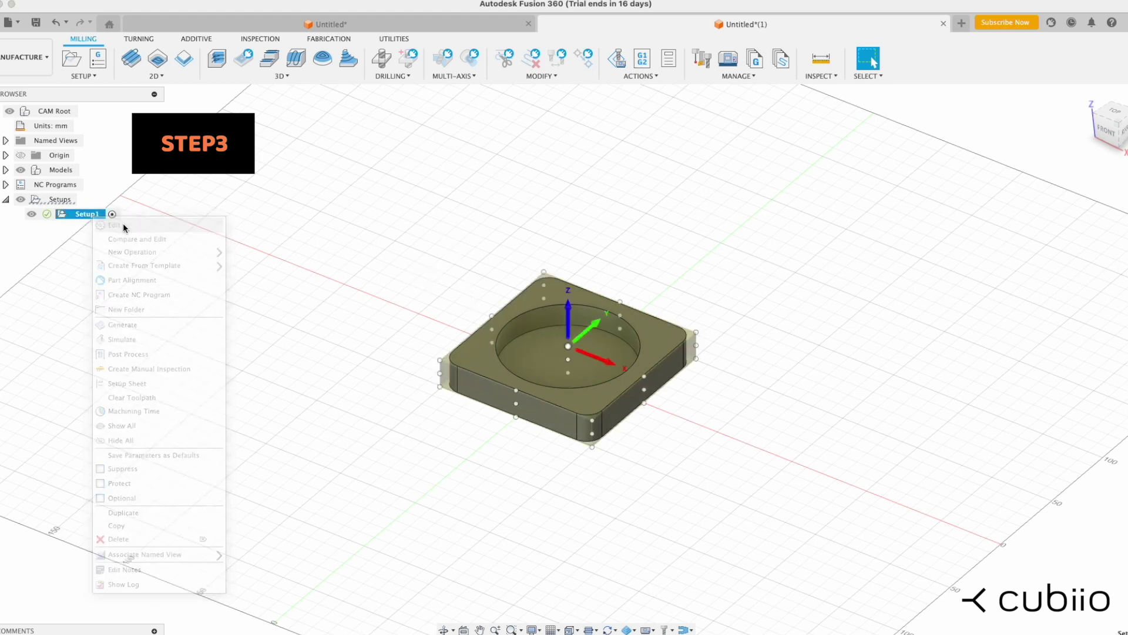
pyautogui.moveTo(944, 244)
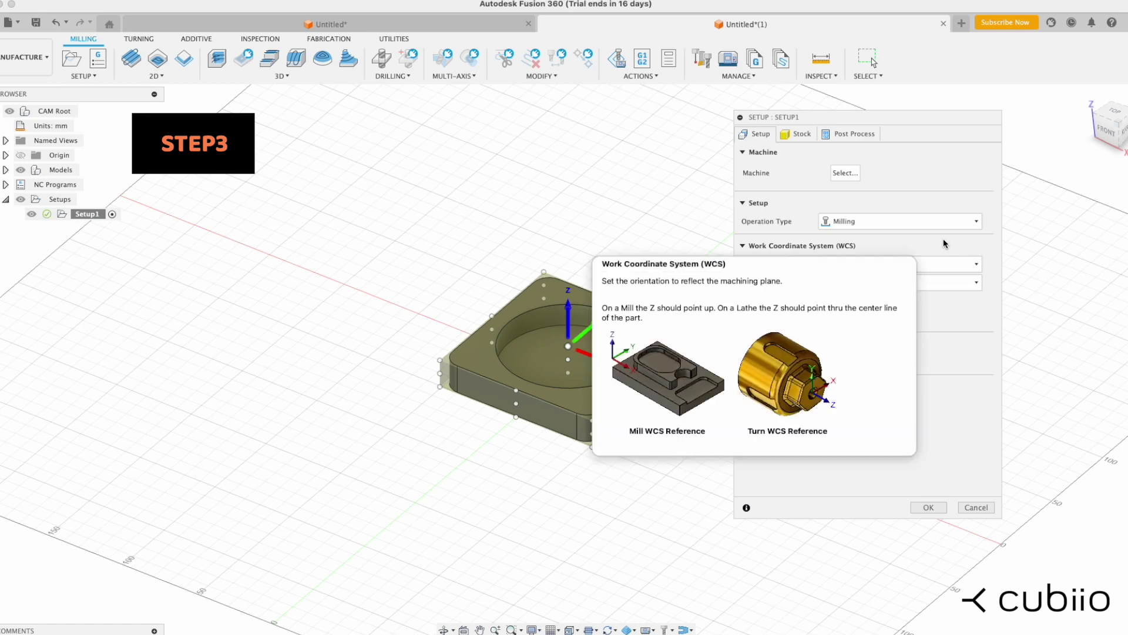
pyautogui.click(800, 134)
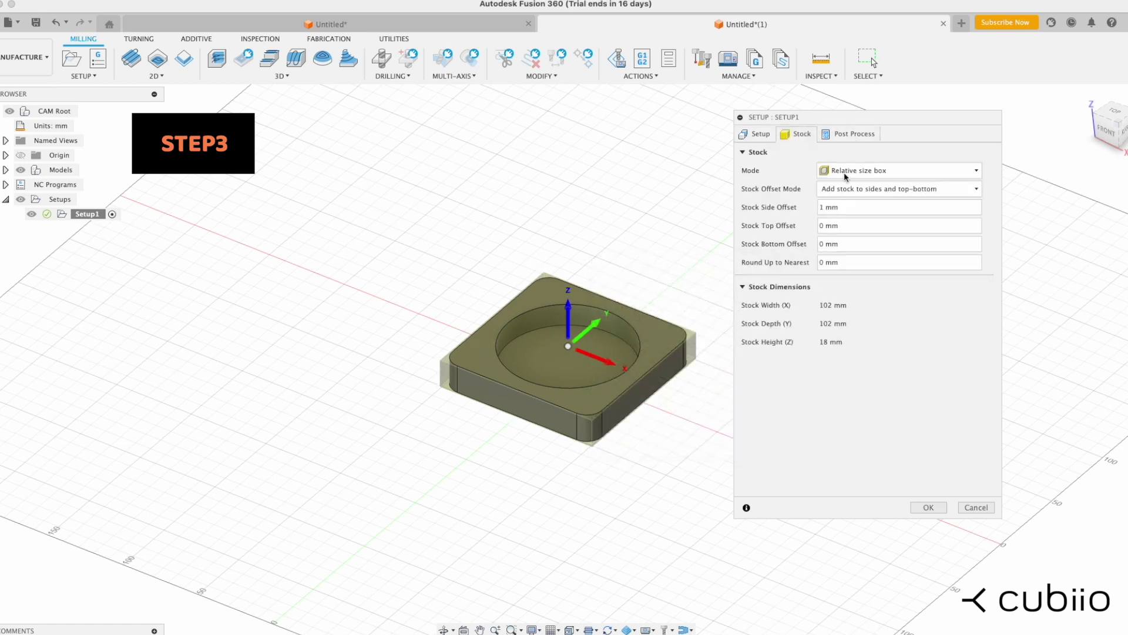
pyautogui.moveTo(858, 224); pyautogui.dragTo(788, 217)
pyautogui.write('0')
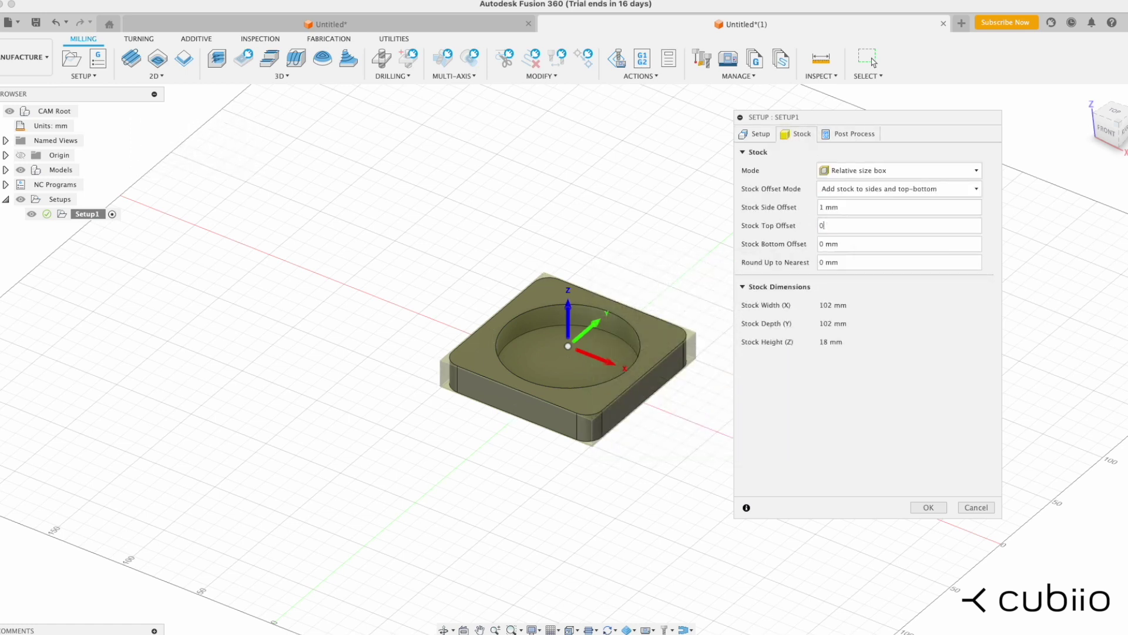
pyautogui.press('Return')
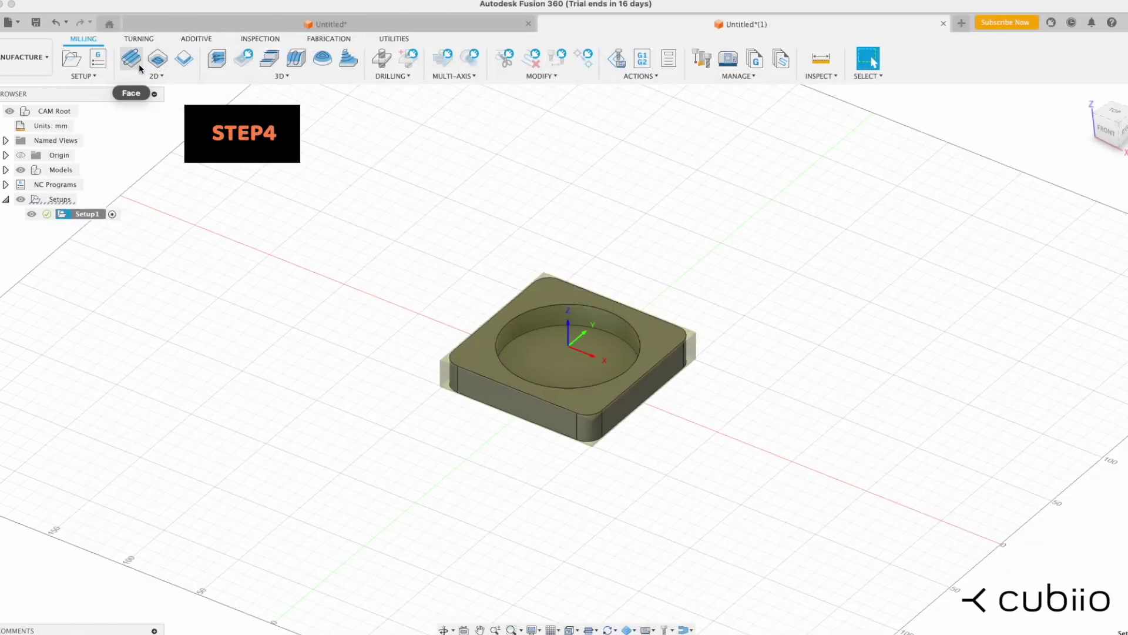
pyautogui.click(157, 58)
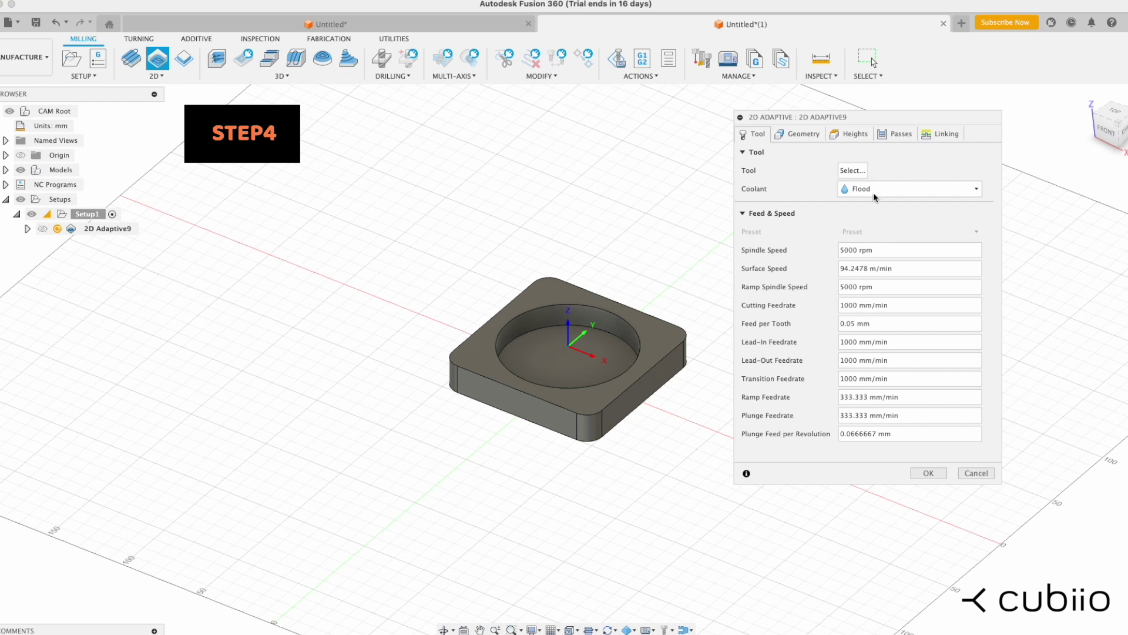
# Step: Choose the Ø6mm flat endmill from the tool library as the cutter
pyautogui.click(852, 171)
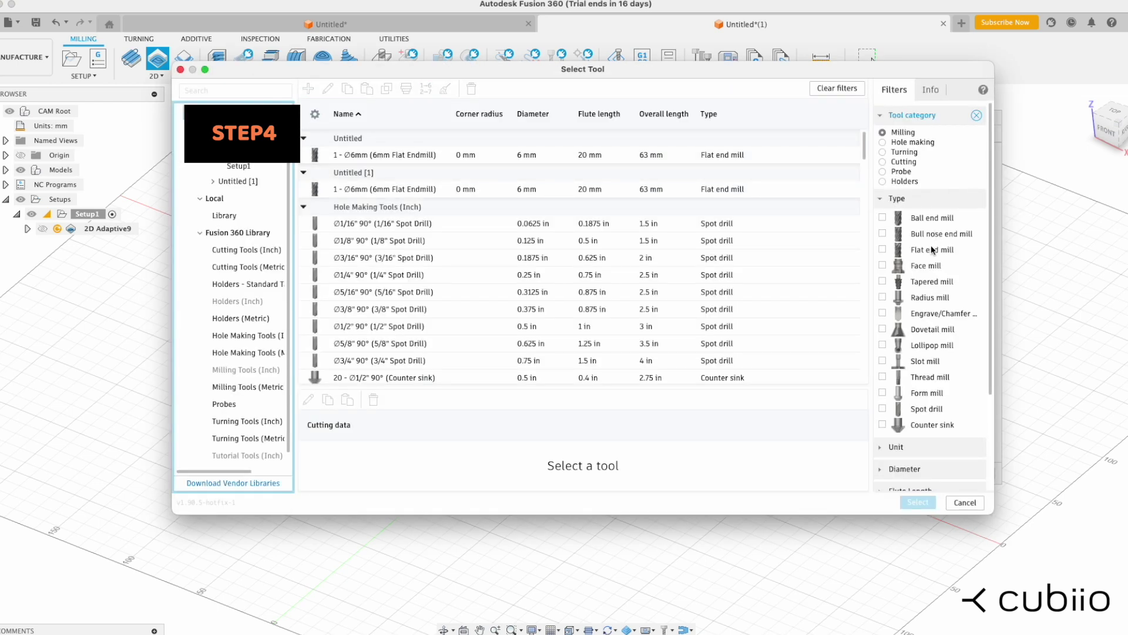
pyautogui.click(883, 250)
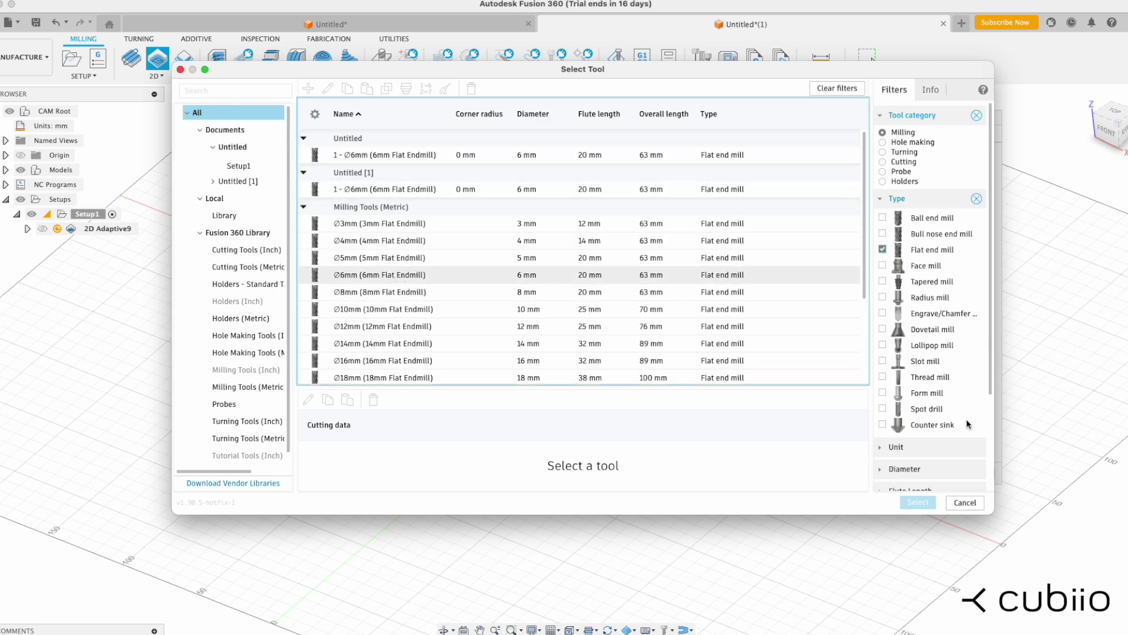
pyautogui.click(723, 274)
pyautogui.click(918, 501)
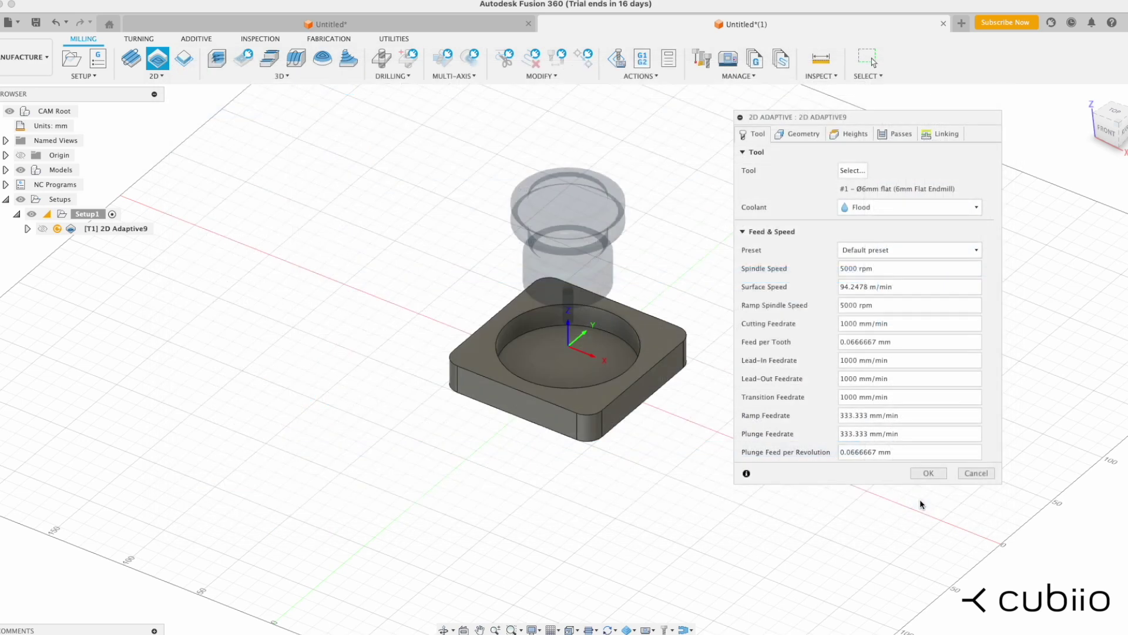
pyautogui.click(908, 207)
# Step: Disable coolant and set the spindle speed to 22000 rpm
pyautogui.click(868, 225)
pyautogui.click(886, 268)
pyautogui.write('22000')
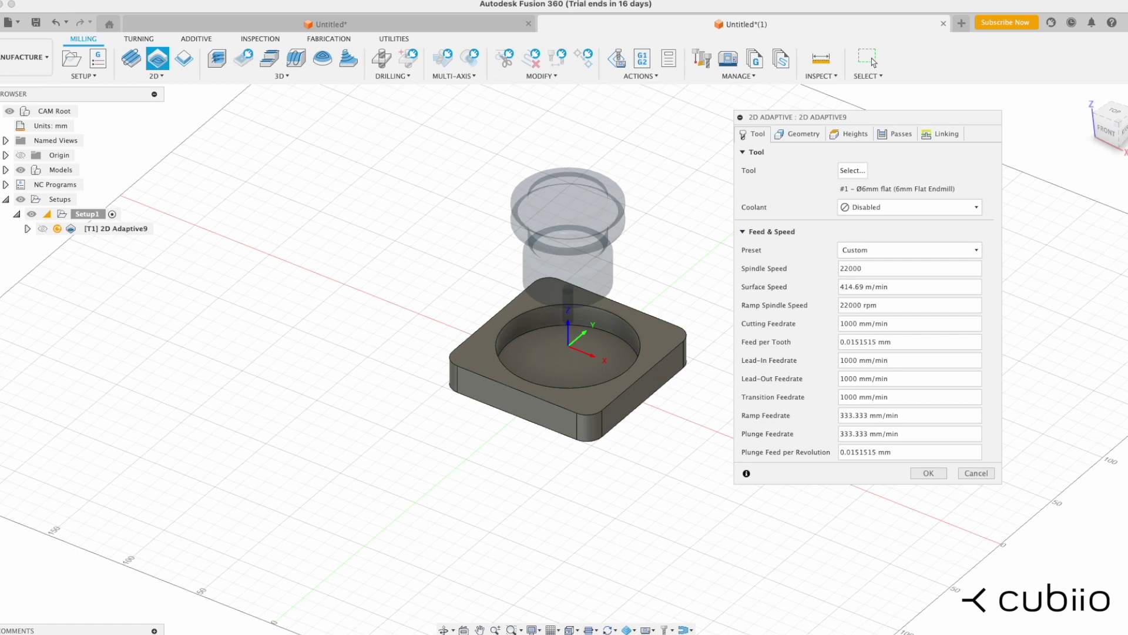
pyautogui.press('Tab')
# Step: Set cutting feedrate 800 and ramp and plunge feedrates 200 mm/min
pyautogui.press('Tab')
pyautogui.press('Tab')
pyautogui.write('8')
pyautogui.press('Return')
pyautogui.press('Tab')
pyautogui.press('Tab')
pyautogui.press('Tab')
pyautogui.press('Tab')
pyautogui.press('Tab')
pyautogui.write('2')
pyautogui.press('Tab')
pyautogui.write('2')
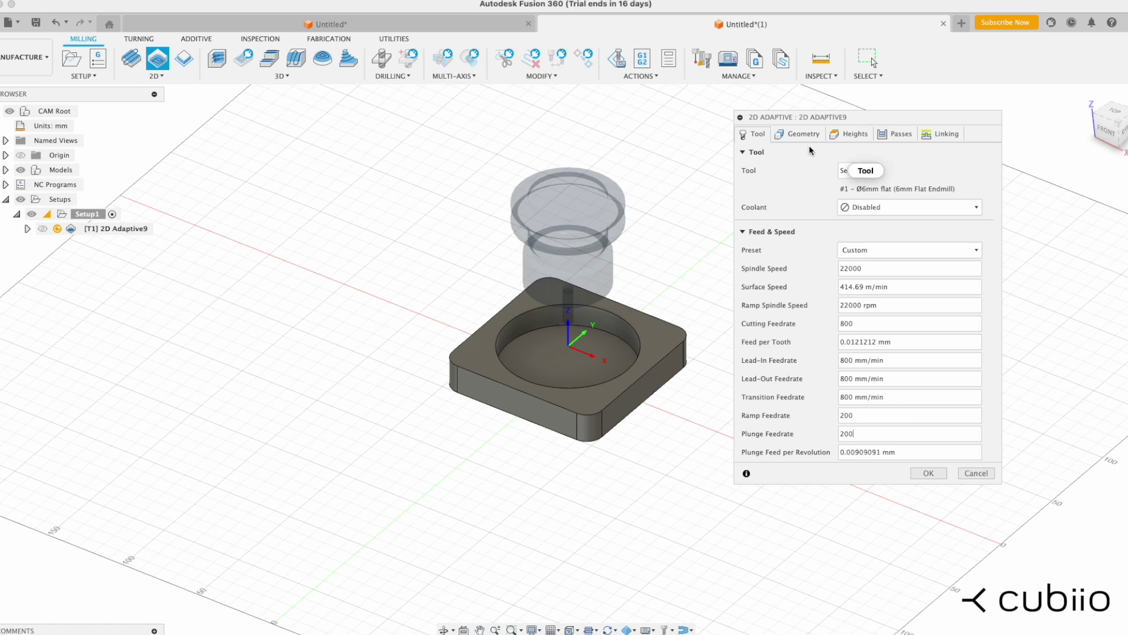
pyautogui.click(799, 134)
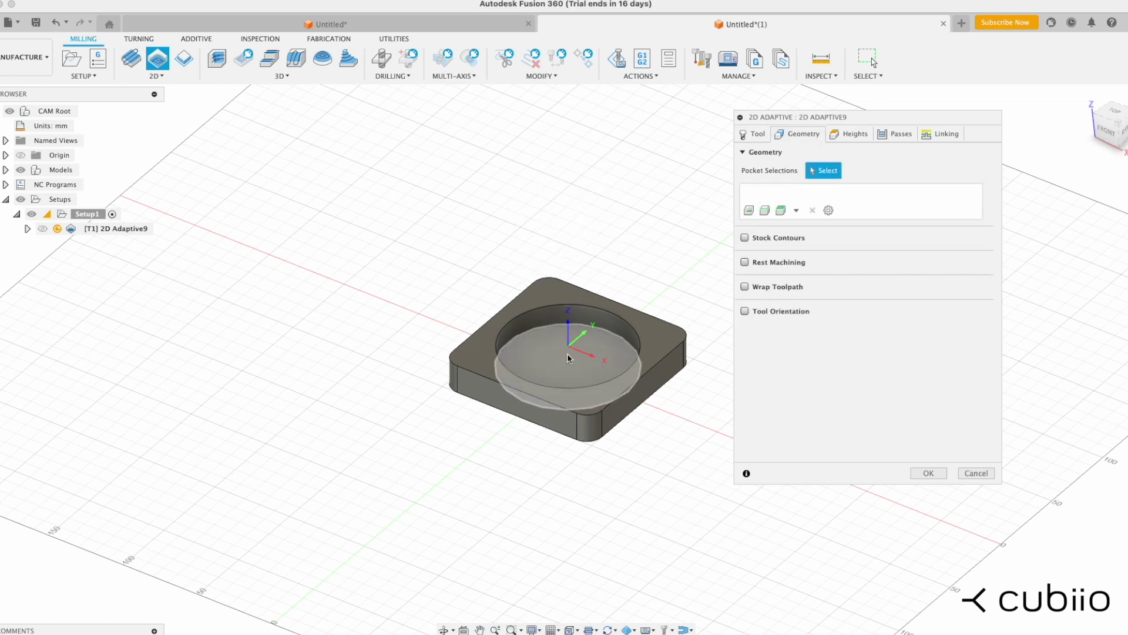
# Step: Select the circular pocket as Pockets 1 and enable Stock Contours
pyautogui.click(544, 356)
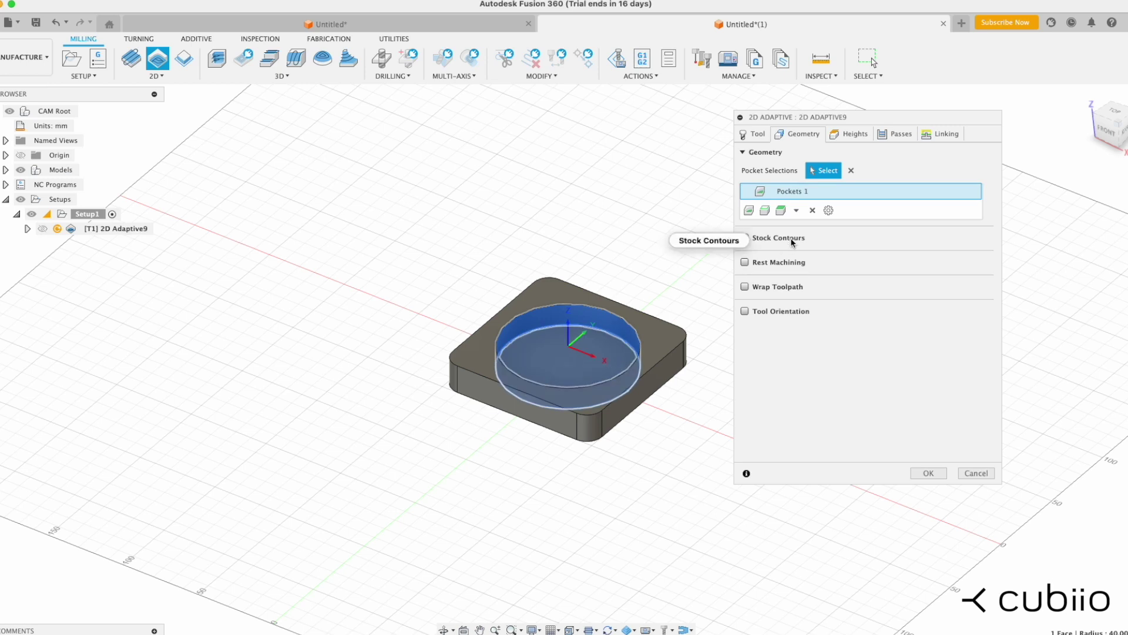
pyautogui.click(749, 238)
pyautogui.click(858, 134)
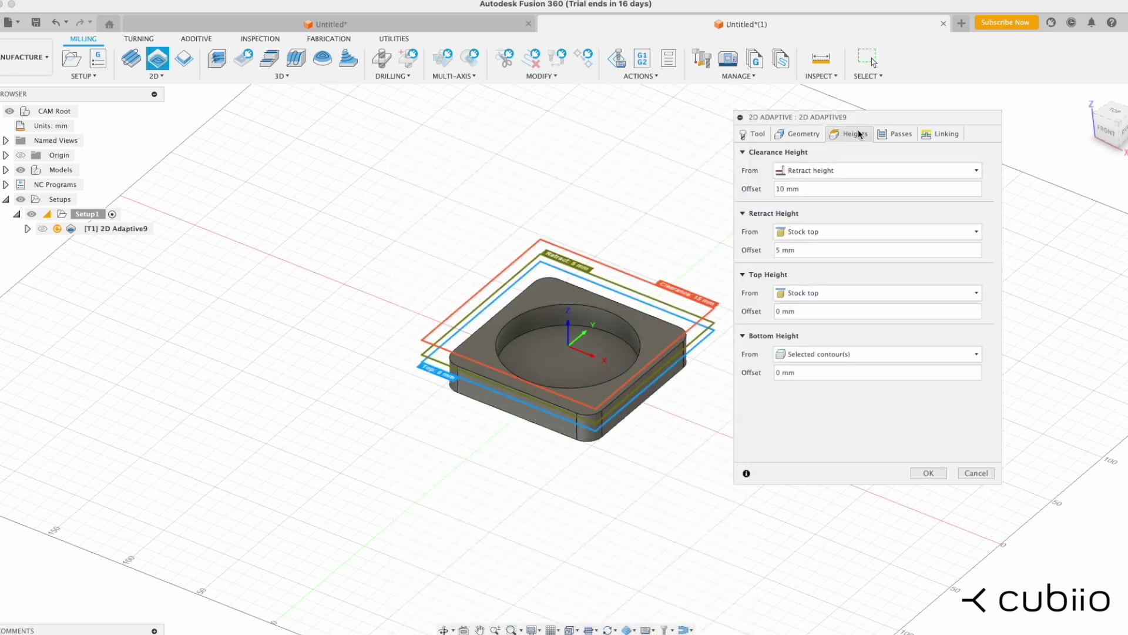
pyautogui.click(793, 134)
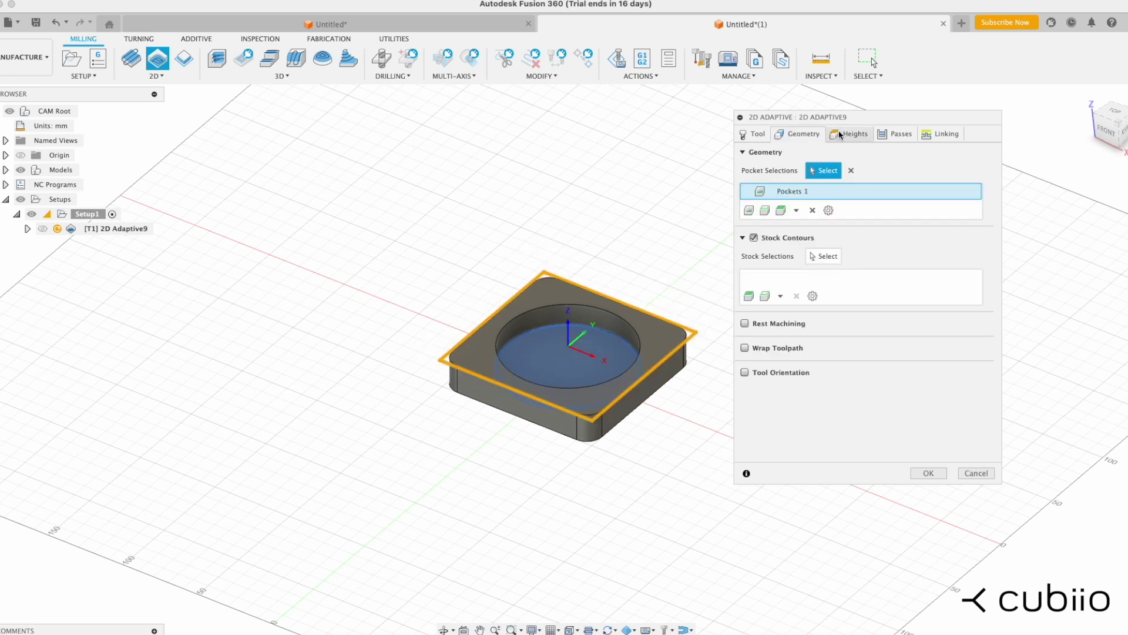
pyautogui.click(841, 134)
pyautogui.click(823, 171)
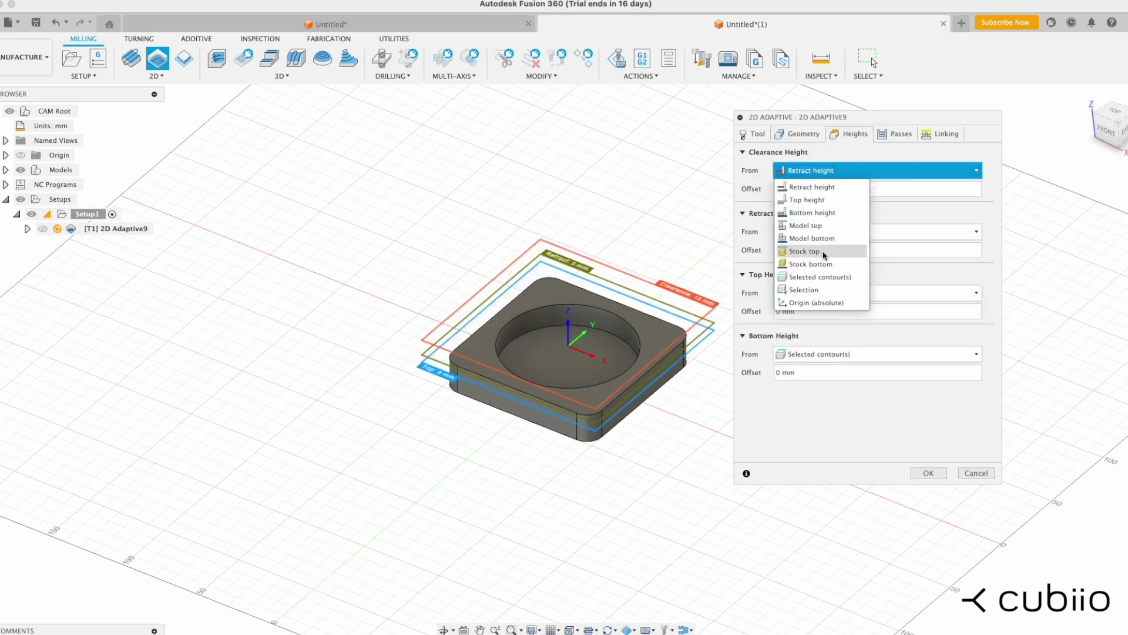
# Step: Set clearance and retract heights from stock top with a 2 mm offset
pyautogui.click(821, 251)
pyautogui.click(814, 190)
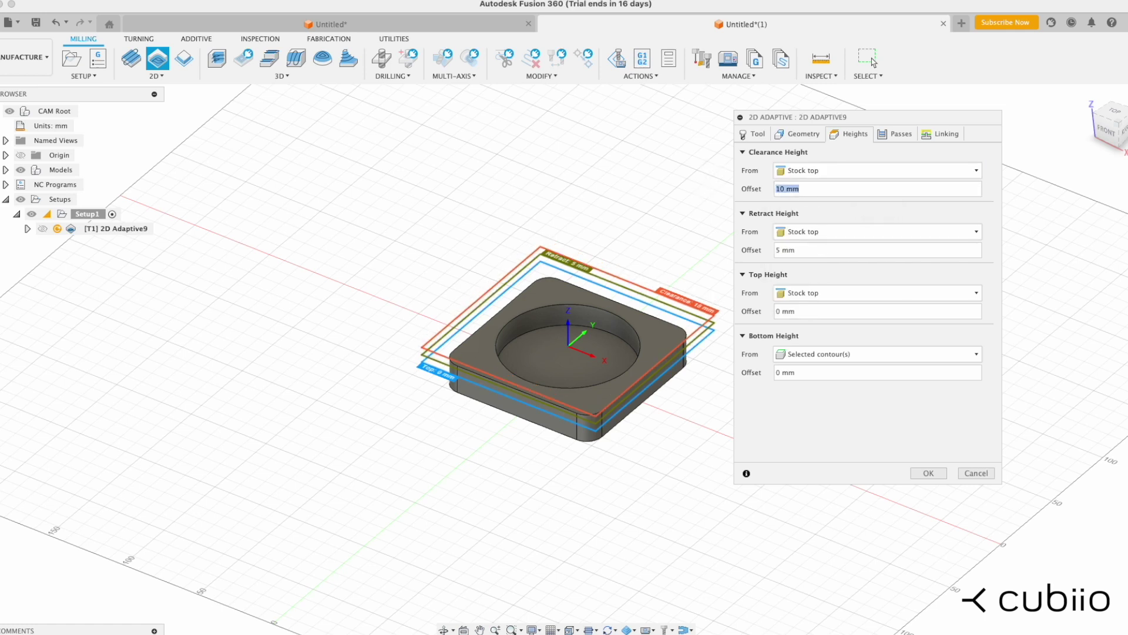
pyautogui.write('2')
pyautogui.click(829, 232)
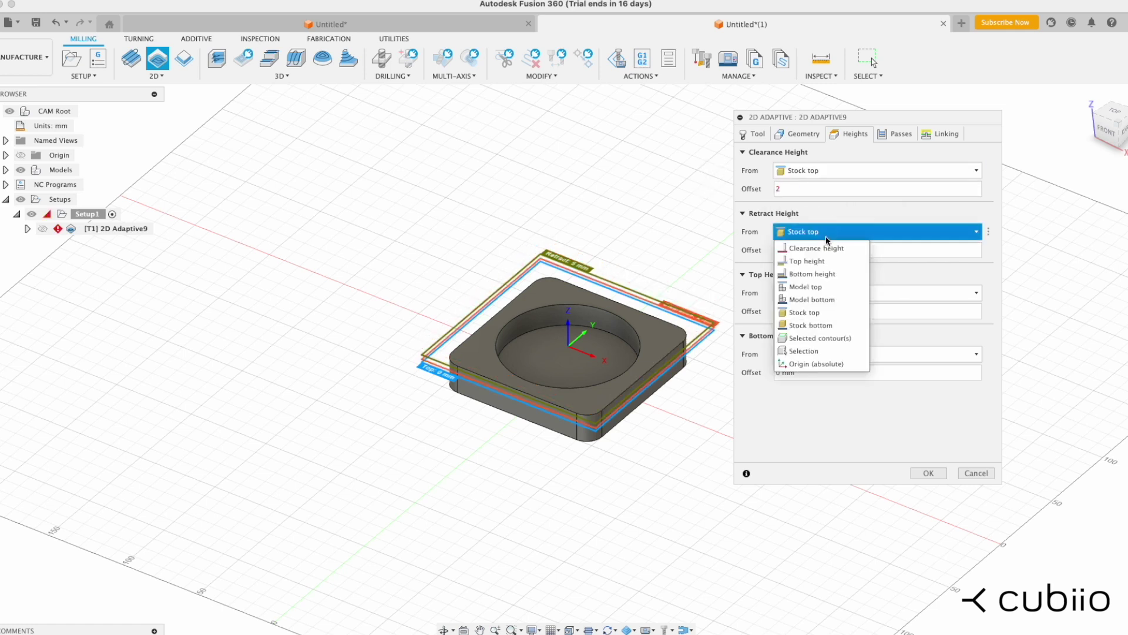
pyautogui.click(816, 313)
pyautogui.click(861, 251)
pyautogui.write('2')
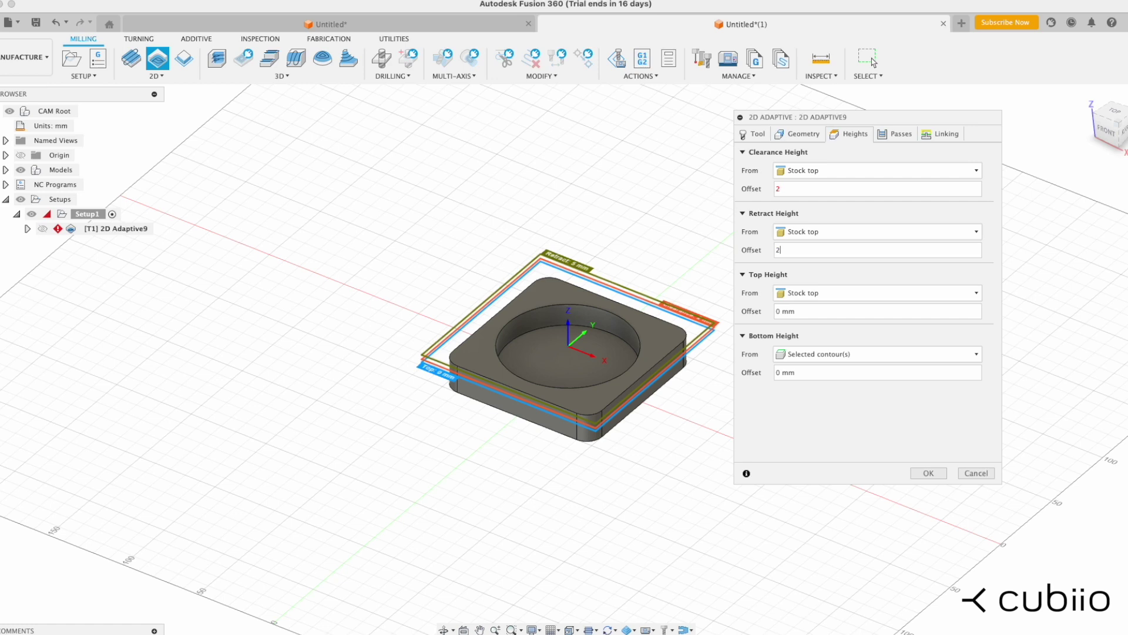
# Step: Keep top height at stock top and base bottom height on the pocket floor
pyautogui.click(841, 294)
pyautogui.click(815, 367)
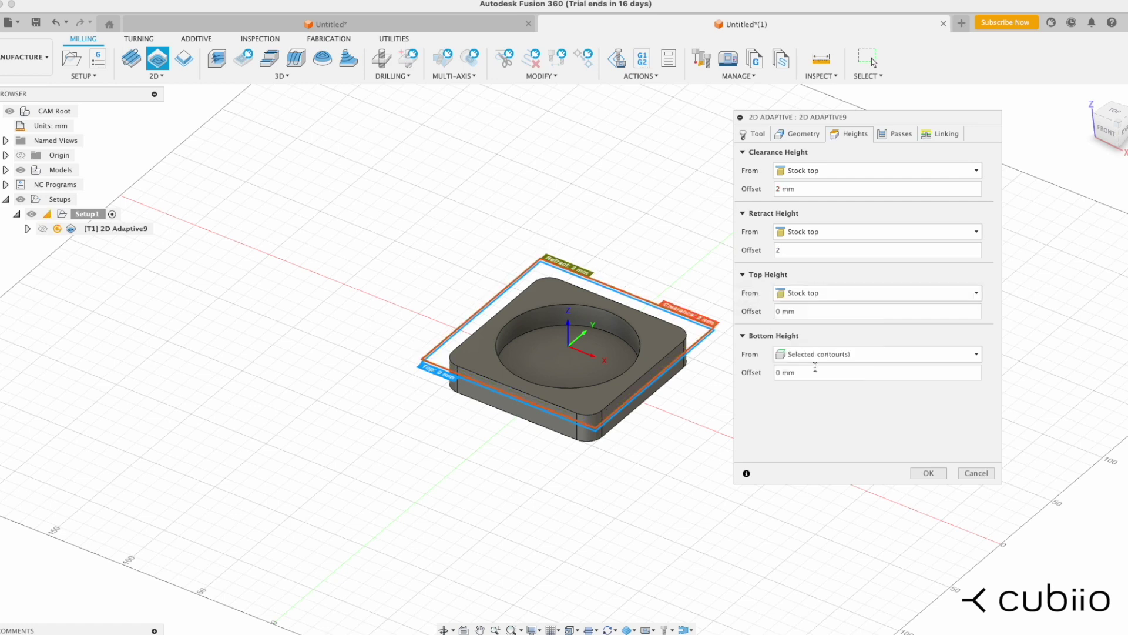
pyautogui.click(811, 355)
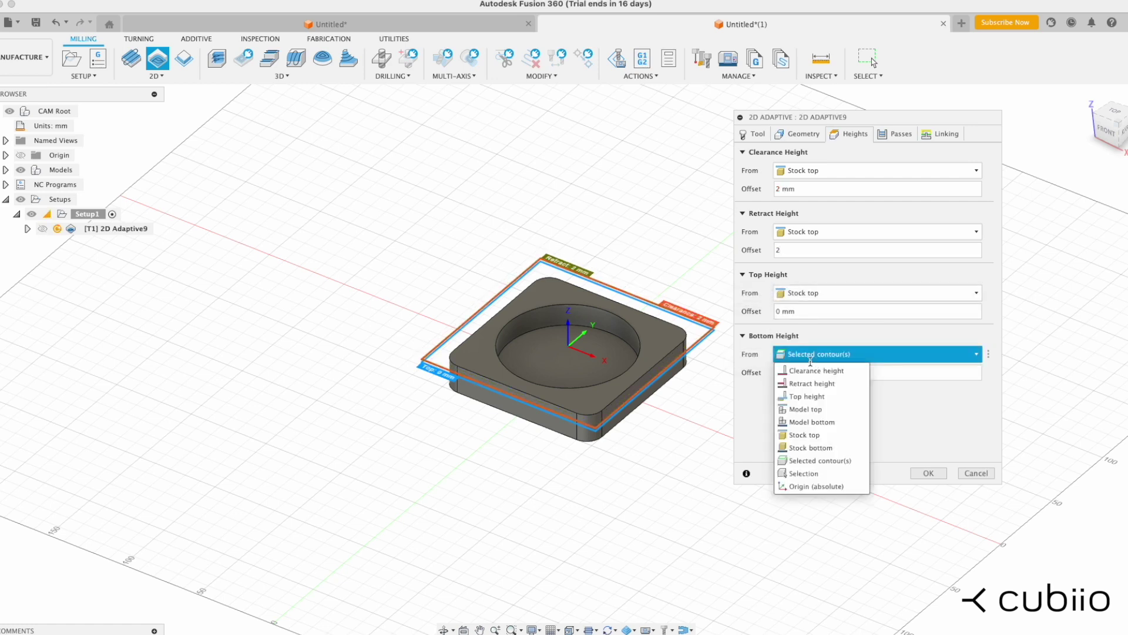
pyautogui.click(815, 477)
pyautogui.click(532, 360)
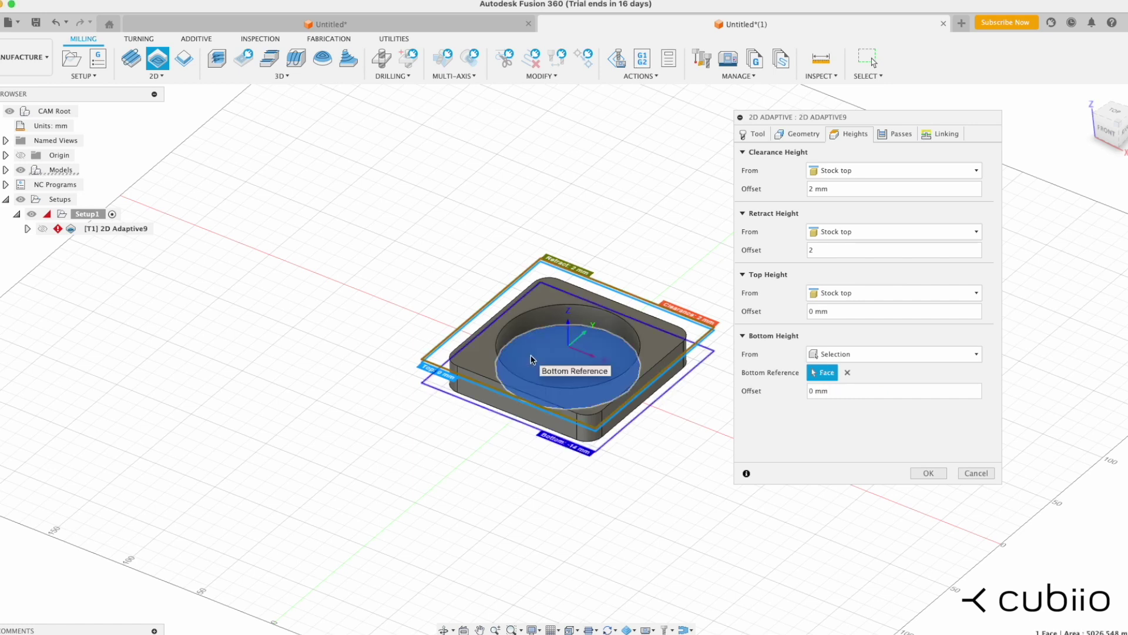
pyautogui.click(904, 133)
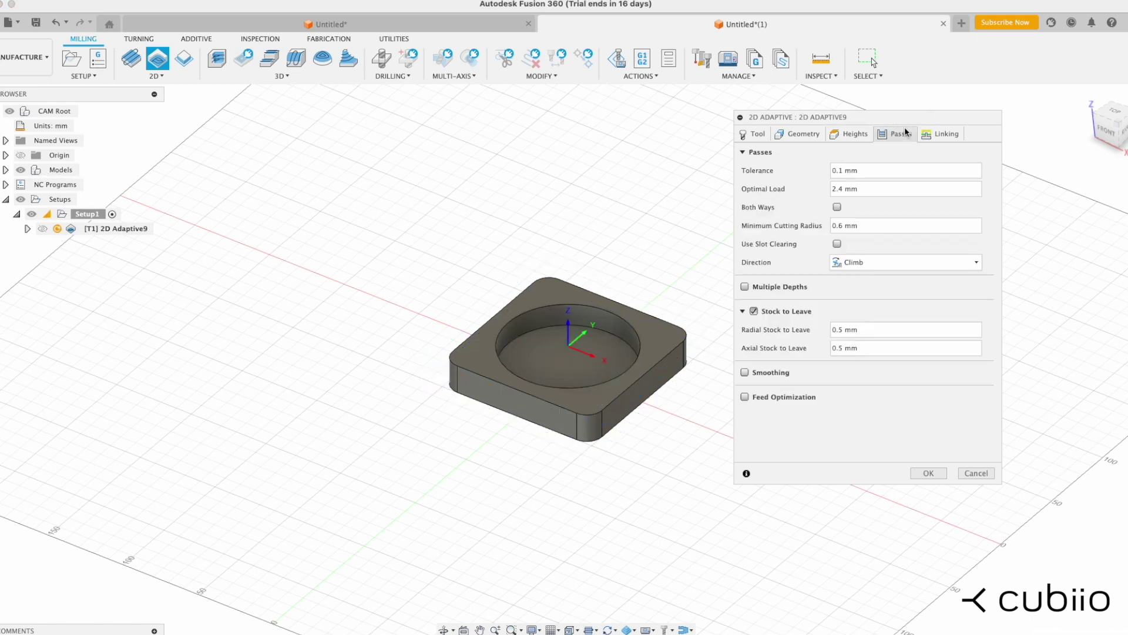
# Step: Enable multiple depths, clear stock to leave, use Plunge ramp, and generate the toolpath
pyautogui.click(744, 287)
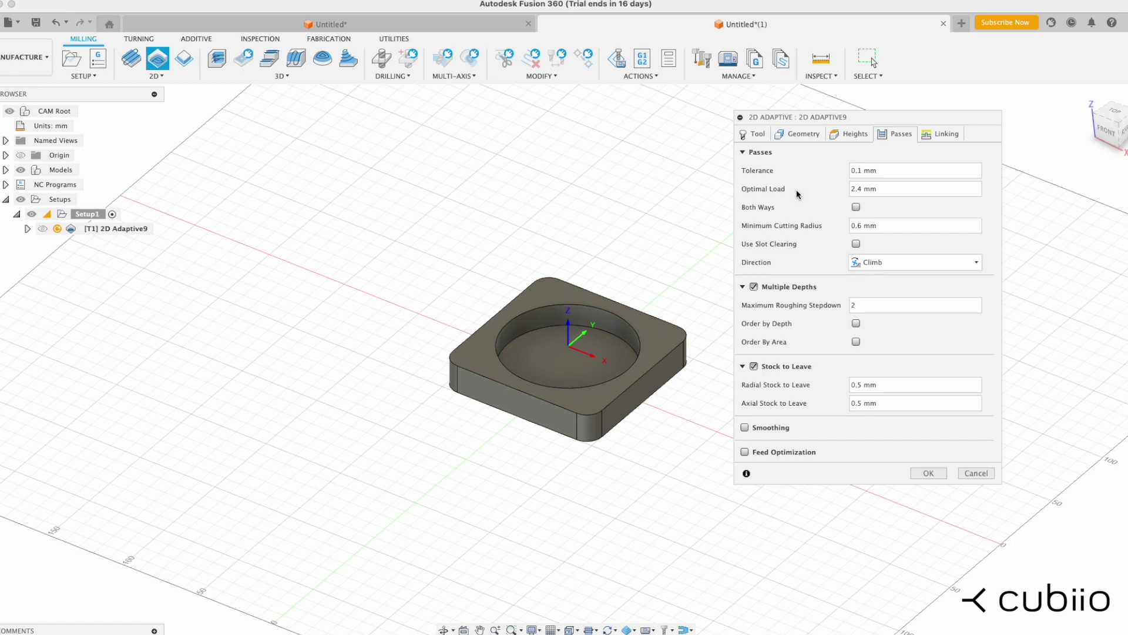
pyautogui.click(754, 367)
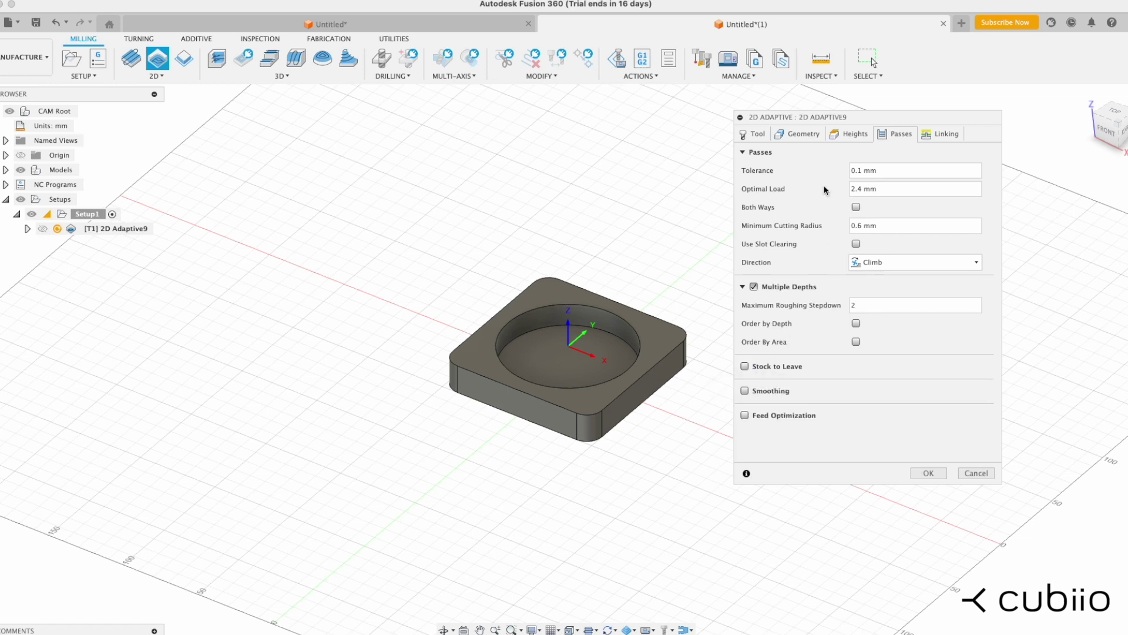
pyautogui.click(935, 135)
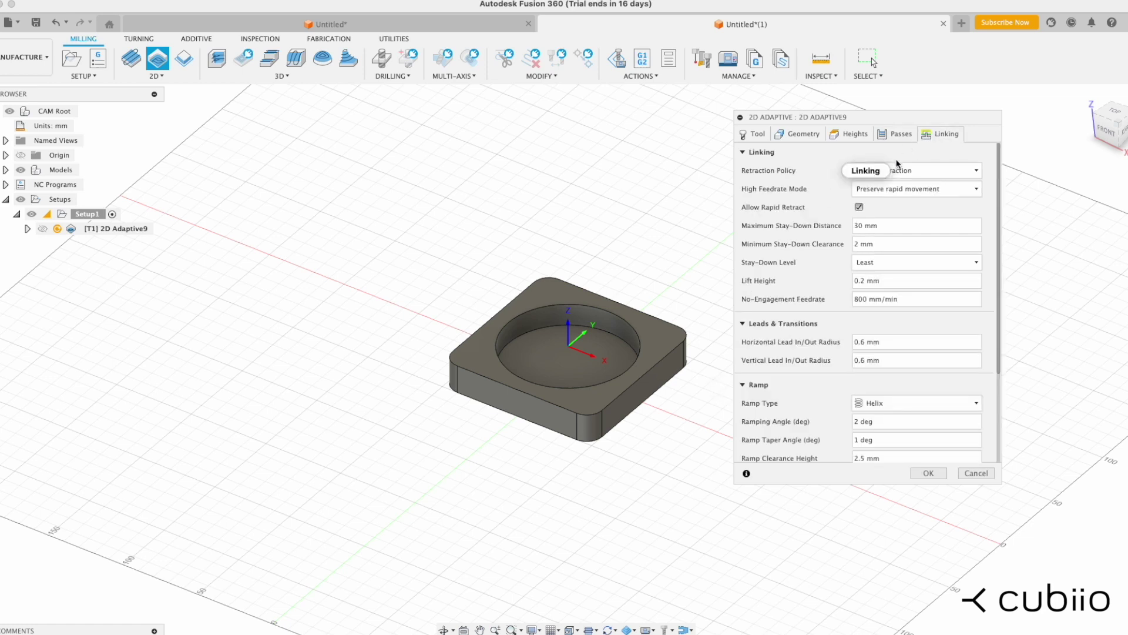
pyautogui.click(899, 404)
pyautogui.click(887, 433)
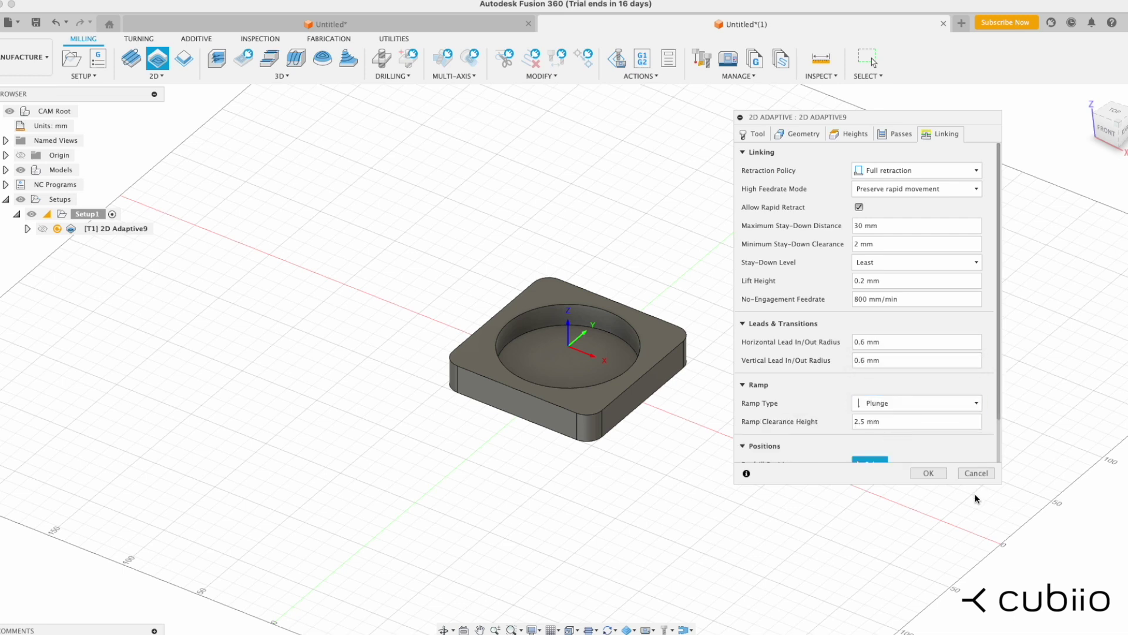
pyautogui.click(930, 474)
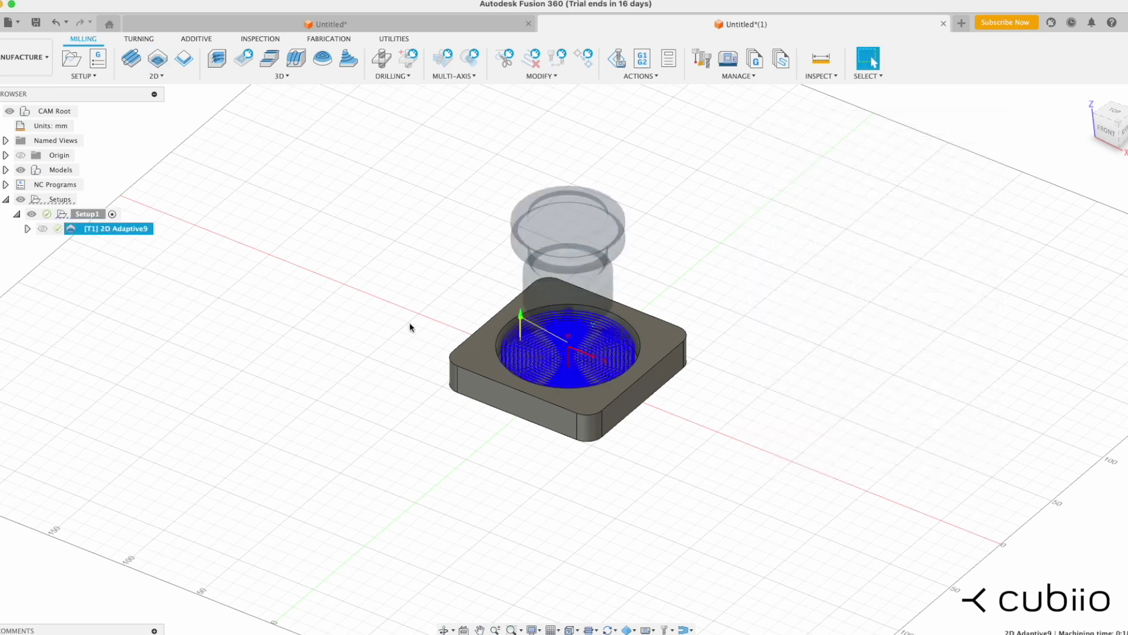
pyautogui.click(190, 59)
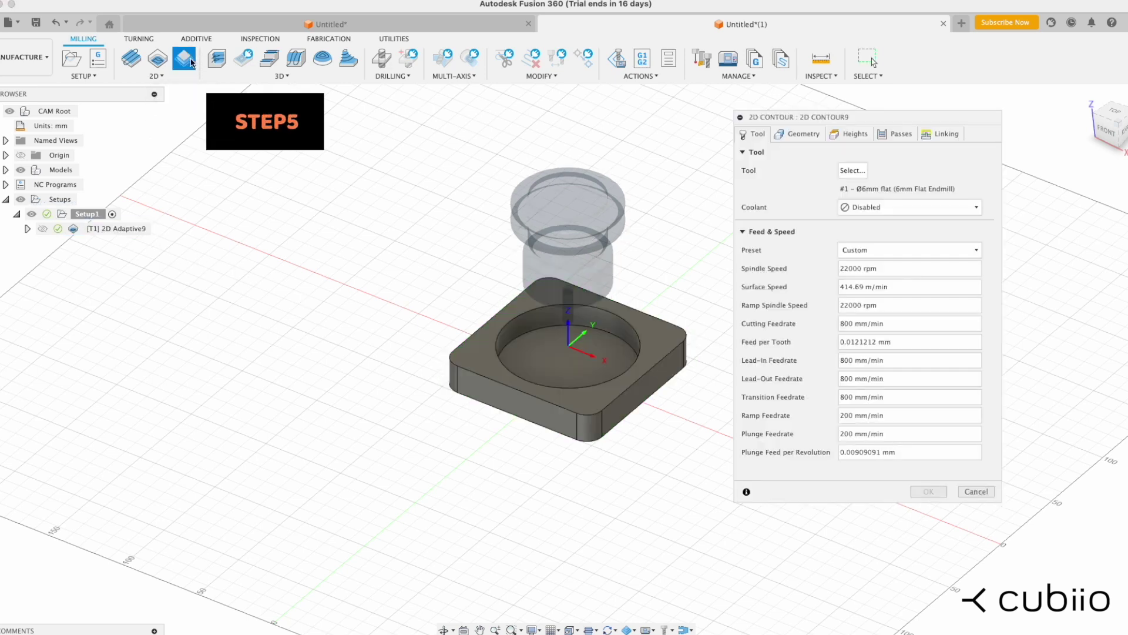
# Step: Choose the 6mm flat endmill for the 2D contour and disable coolant
pyautogui.click(852, 171)
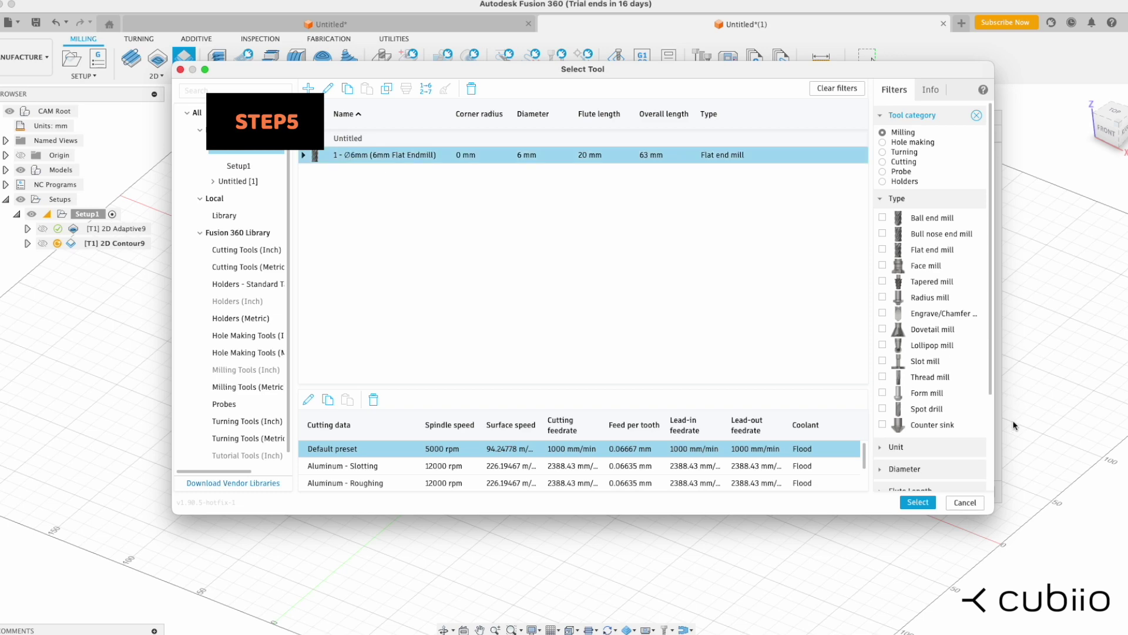
pyautogui.click(918, 503)
pyautogui.click(879, 210)
pyautogui.click(881, 271)
# Step: Set spindle speed to 22000 rpm, cutting feed to 800, and ramp and plunge feeds to 200 mm/min
pyautogui.moveTo(882, 272); pyautogui.dragTo(799, 269)
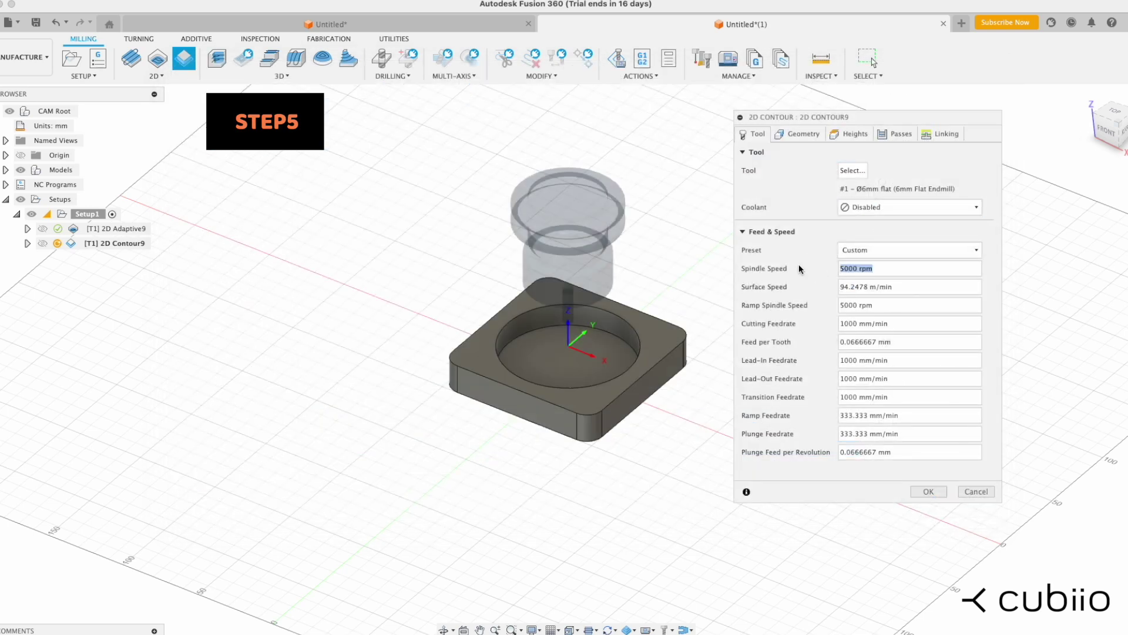
pyautogui.write('22000')
pyautogui.press('Tab')
pyautogui.press('Tab')
pyautogui.press('Tab')
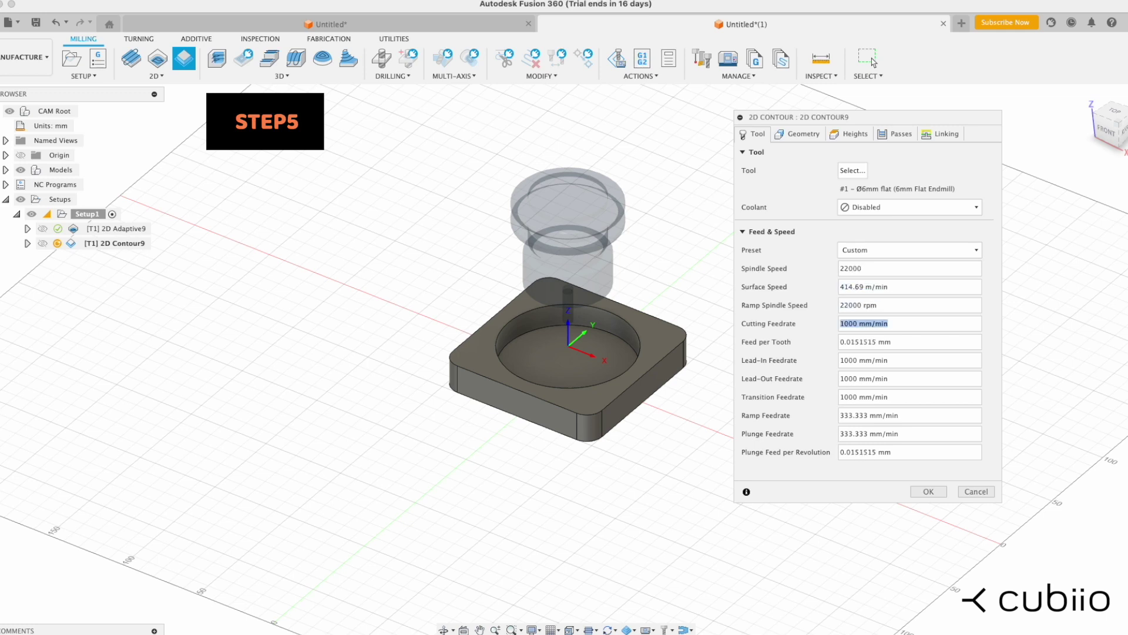
pyautogui.write('800')
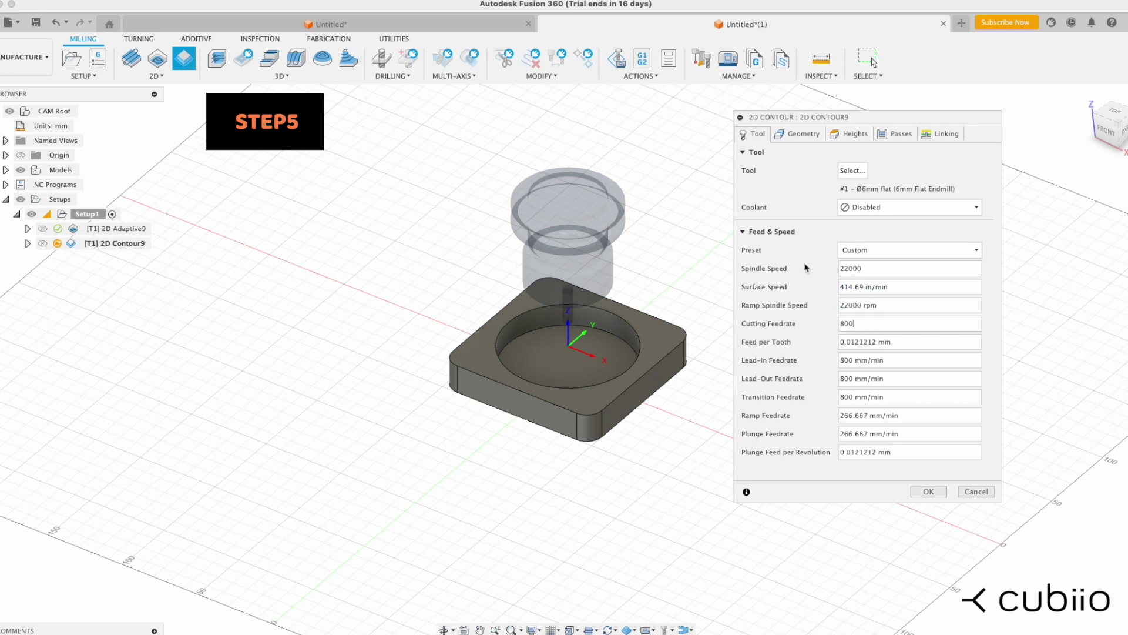
pyautogui.press('Tab')
pyautogui.press('Tab')
pyautogui.press('Tab')
pyautogui.press('Tab')
pyautogui.press('Tab')
pyautogui.write('2')
pyautogui.press('Tab')
pyautogui.write('2')
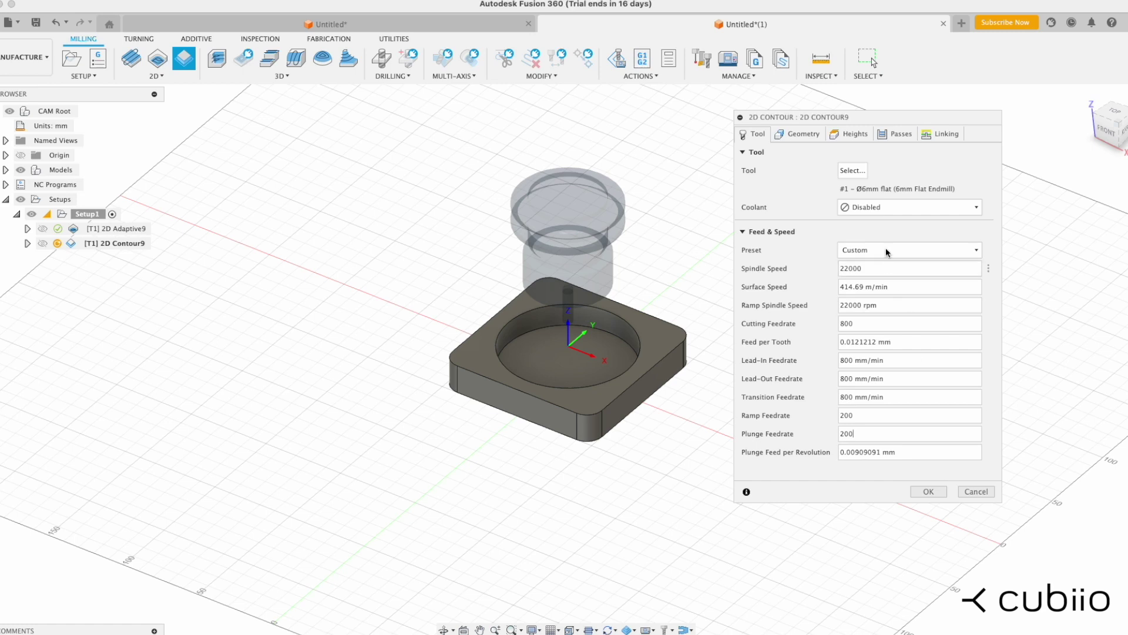
pyautogui.click(804, 134)
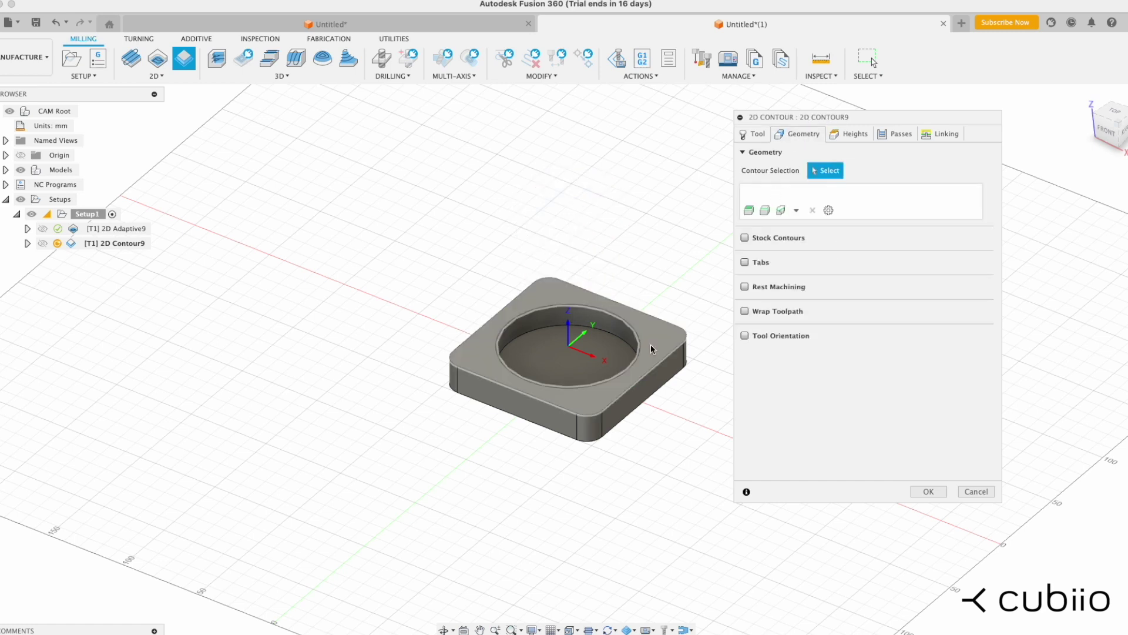
# Step: Select the part's outer bottom edge and add tabs 5 mm wide, 2 mm high, positioned by segment
pyautogui.click(661, 389)
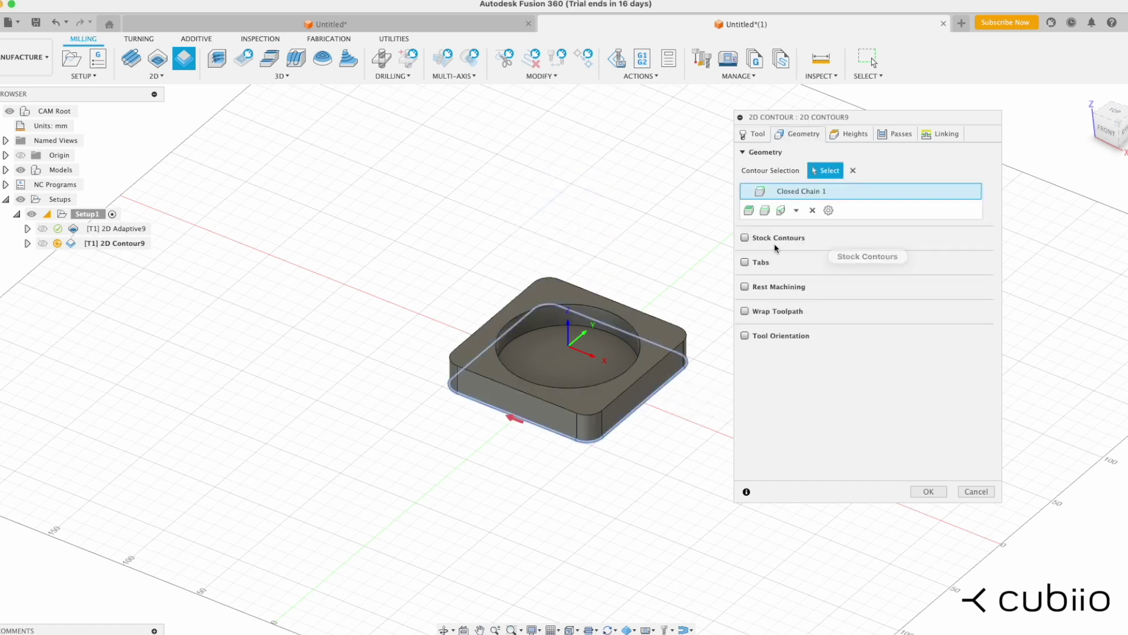
pyautogui.click(745, 262)
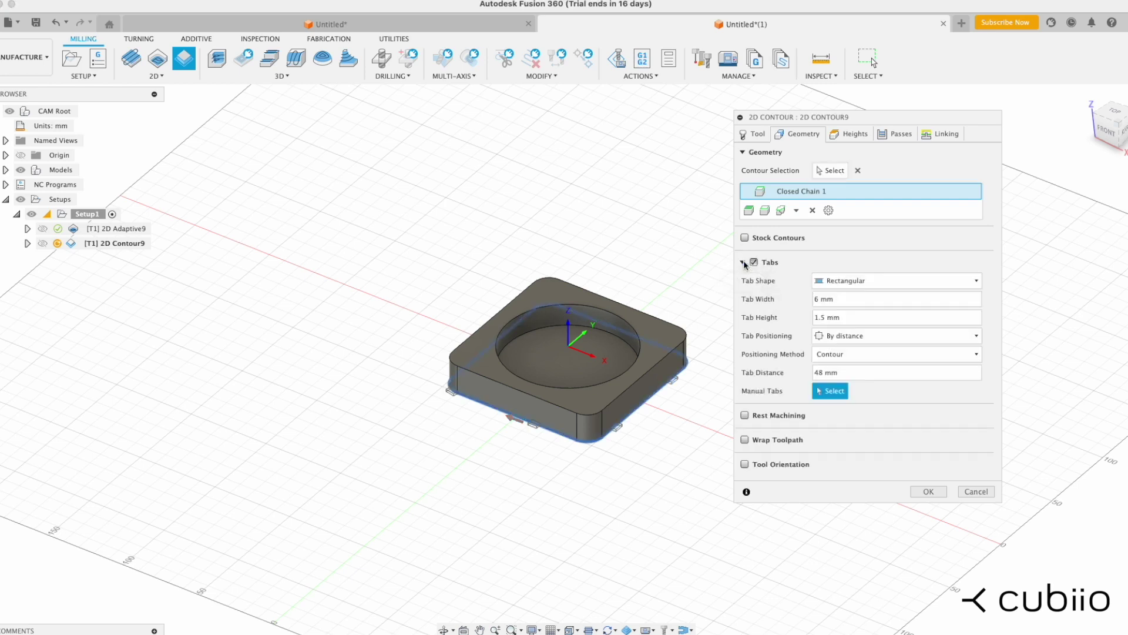
pyautogui.moveTo(858, 300); pyautogui.dragTo(785, 304)
pyautogui.press('Tab')
pyautogui.click(855, 354)
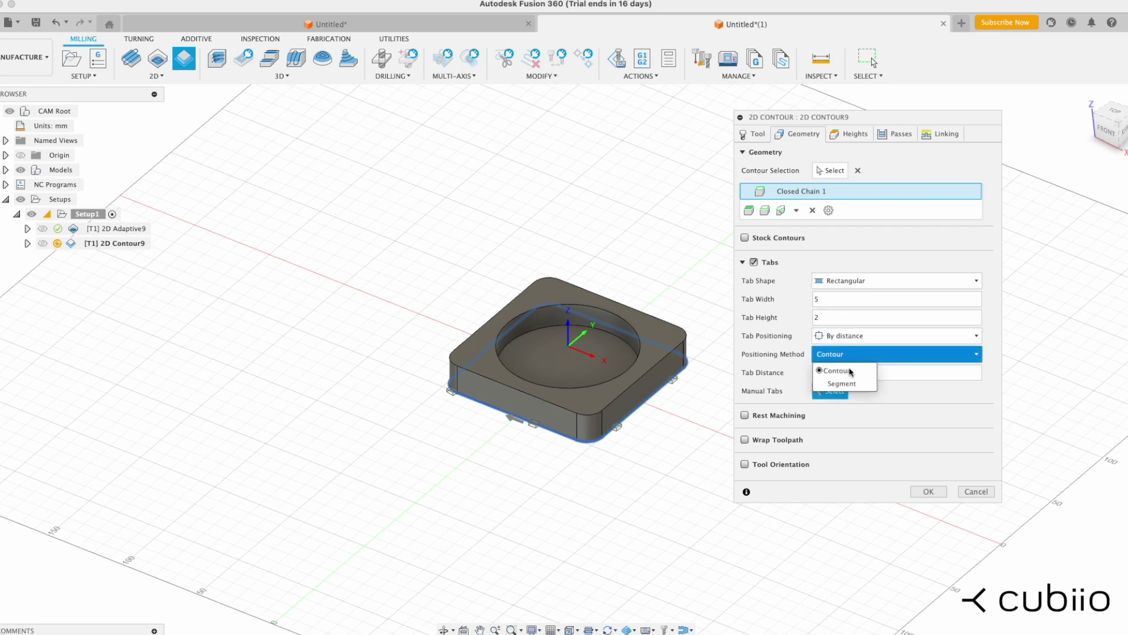
pyautogui.click(835, 386)
pyautogui.keyDown('shift'); pyautogui.moveTo(711, 399); pyautogui.dragTo(708, 439, button='middle'); pyautogui.keyUp('shift')
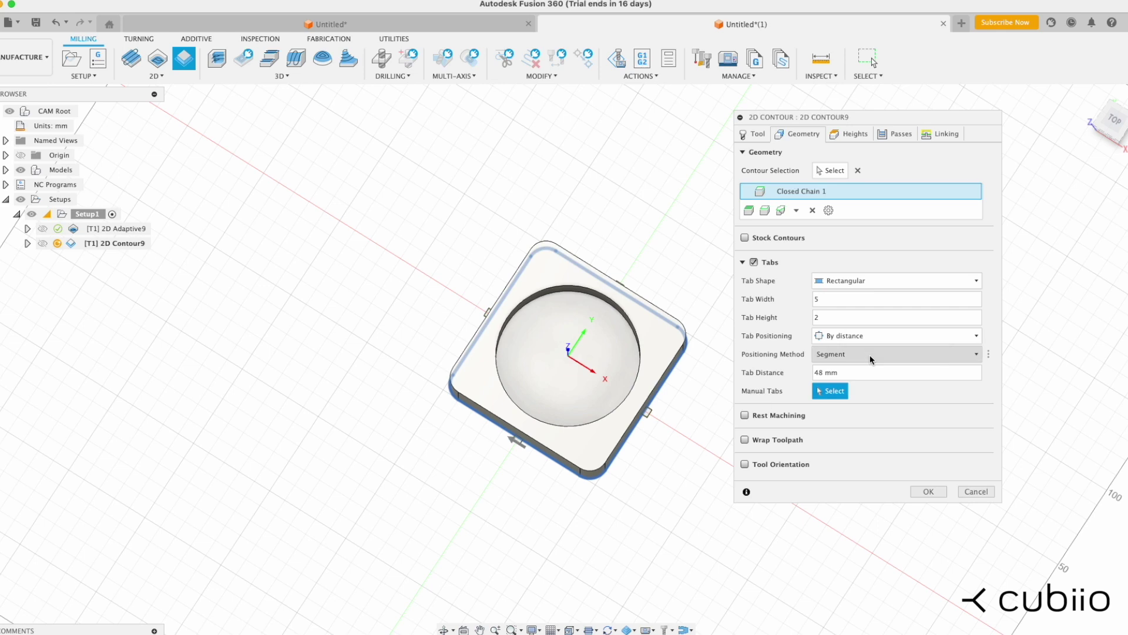
pyautogui.click(853, 134)
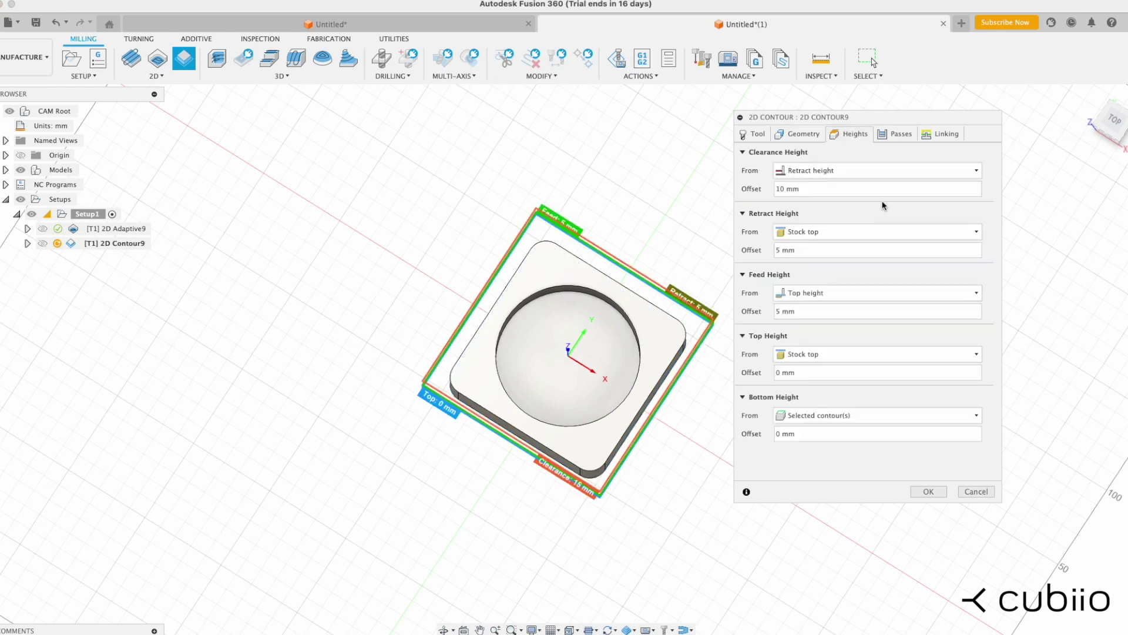
# Step: Set clearance from stock top with 2 mm offset, 2 mm retract, 1 mm feed offset, bottom at selected contour
pyautogui.click(844, 170)
pyautogui.click(804, 265)
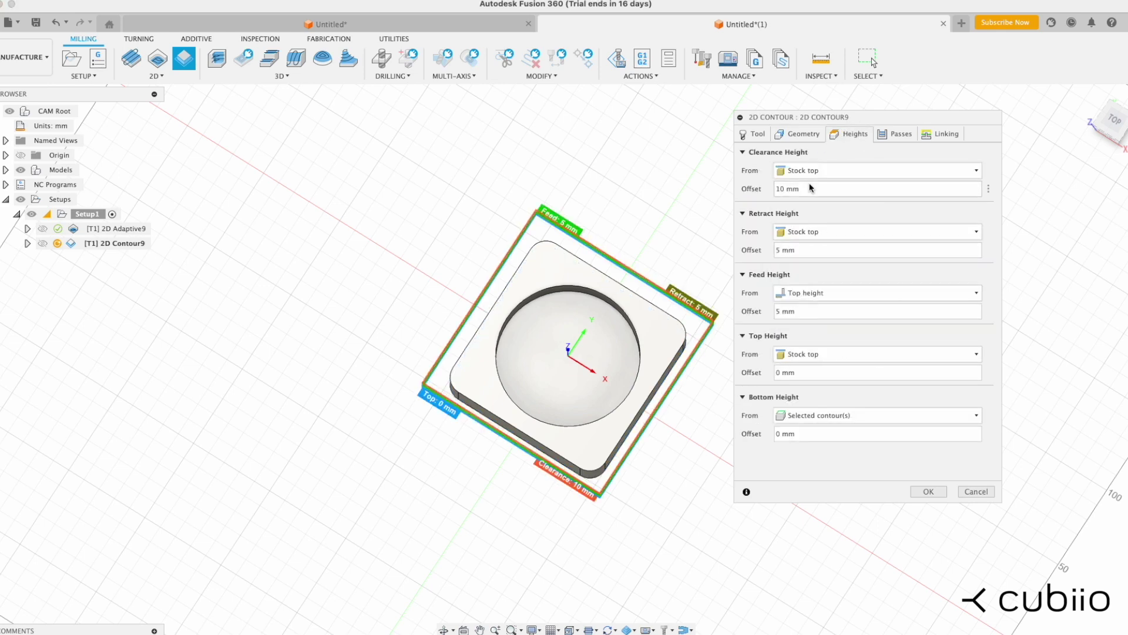
pyautogui.write('2')
pyautogui.press('Tab')
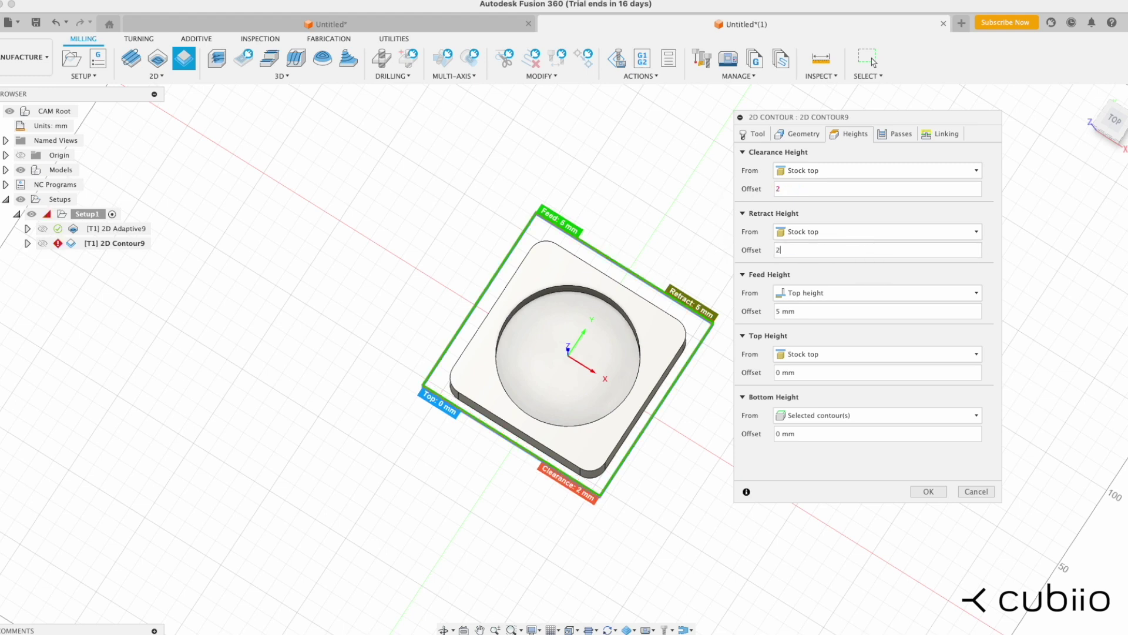
pyautogui.click(842, 310)
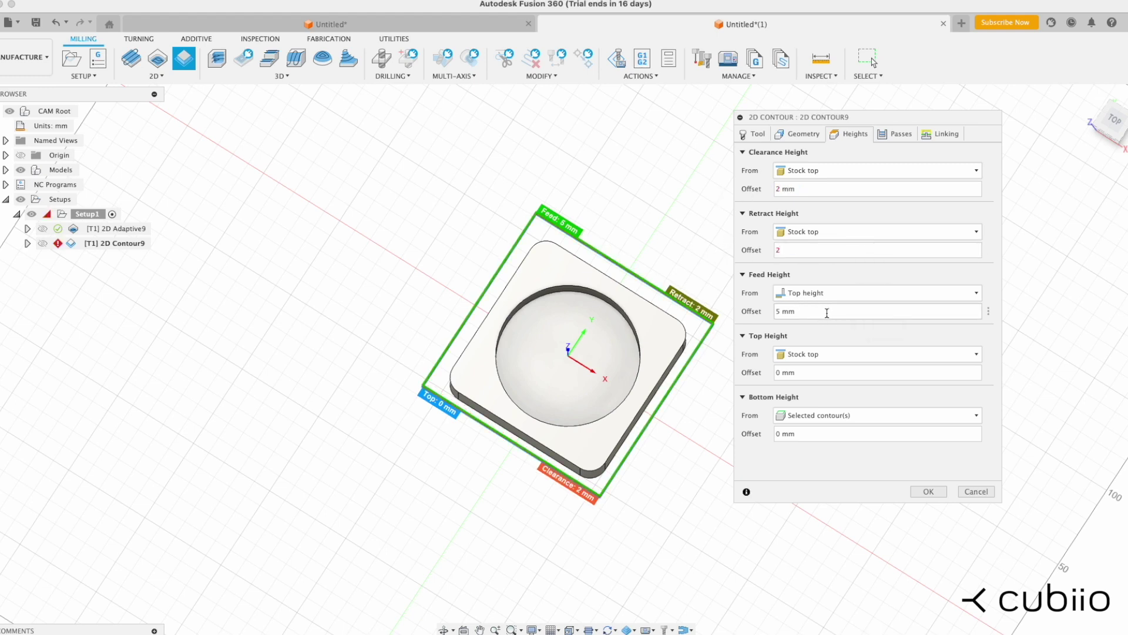
pyautogui.doubleClick(777, 313)
pyautogui.write('1')
pyautogui.click(810, 372)
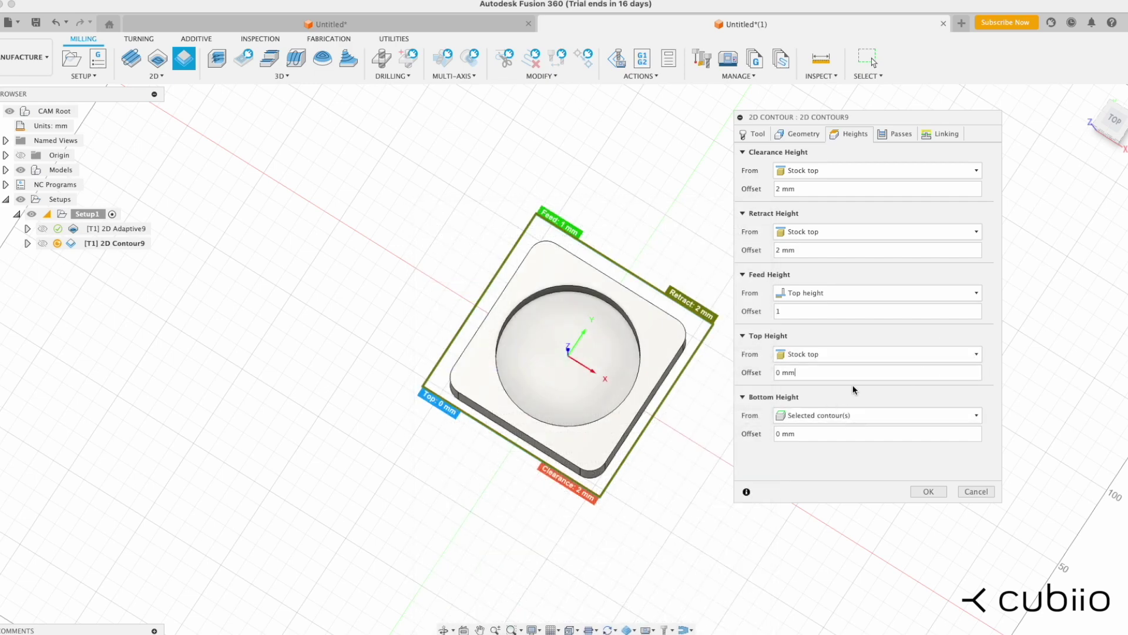
pyautogui.click(848, 413)
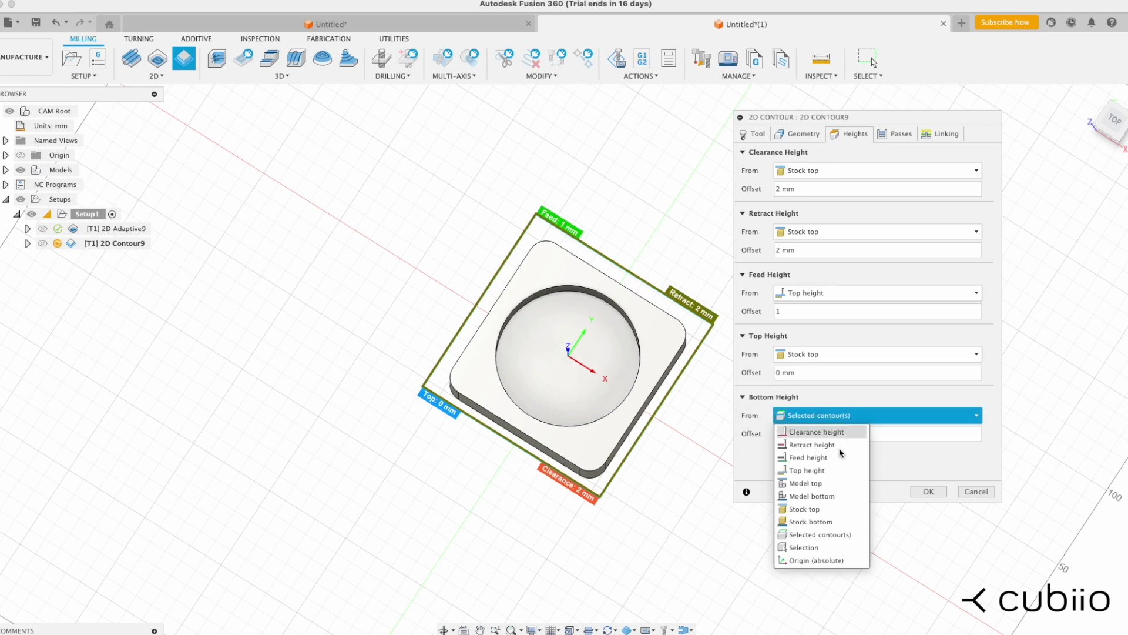
pyautogui.click(901, 435)
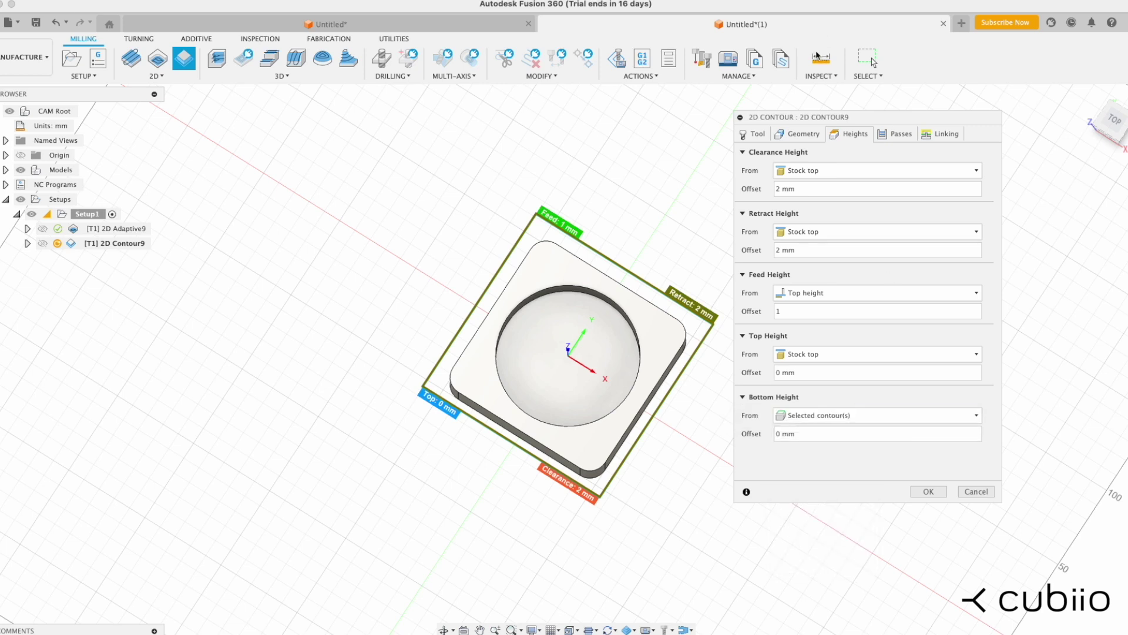
pyautogui.click(895, 134)
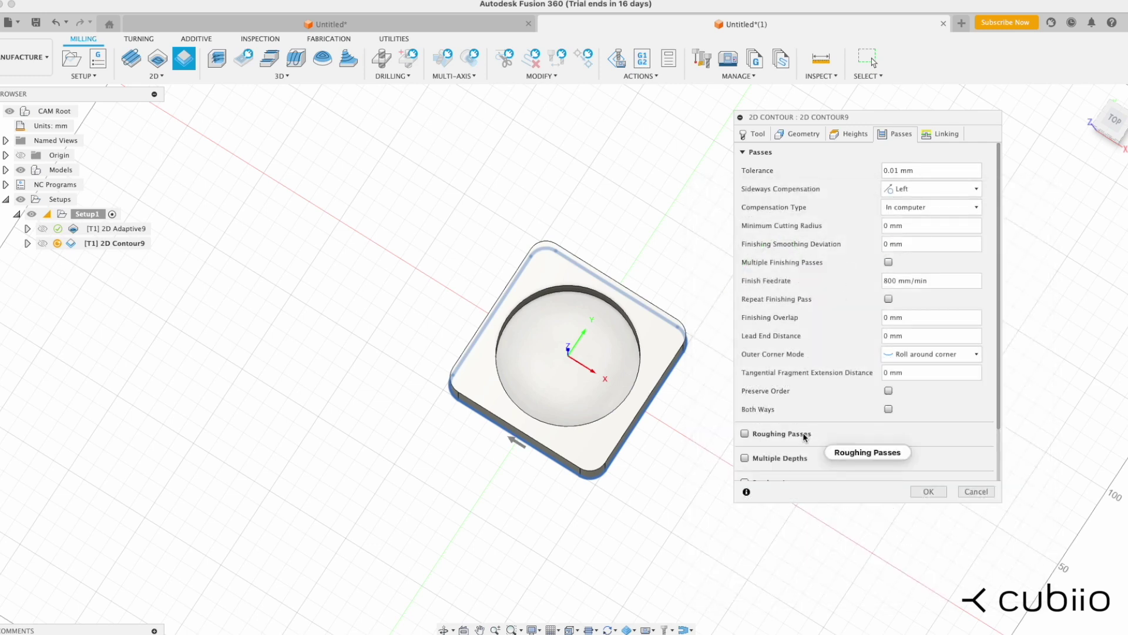
# Step: Enable multiple depths with a 3 mm maximum roughing stepdown, review linking, and generate the contour
pyautogui.click(794, 464)
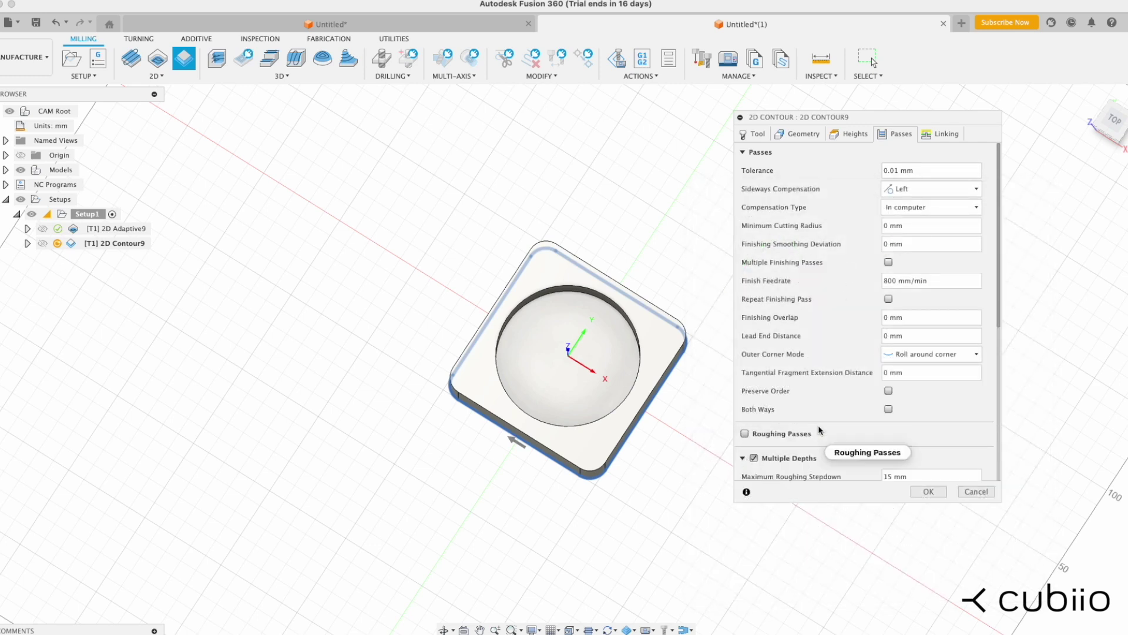
pyautogui.scroll(-3, 820, 432)
pyautogui.click(907, 365)
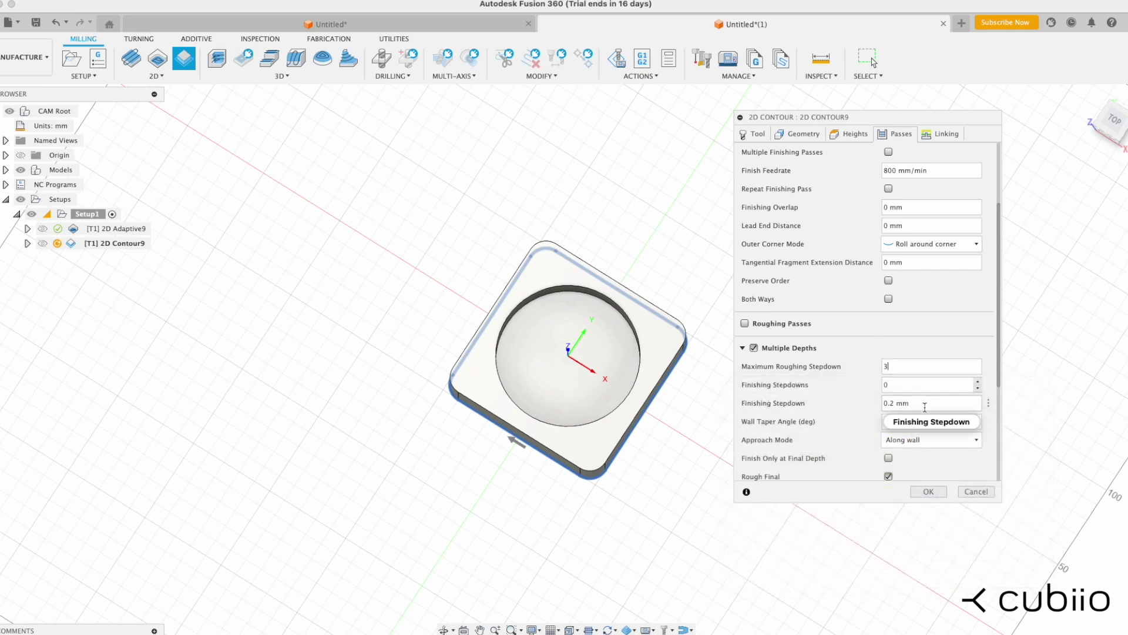
pyautogui.click(942, 134)
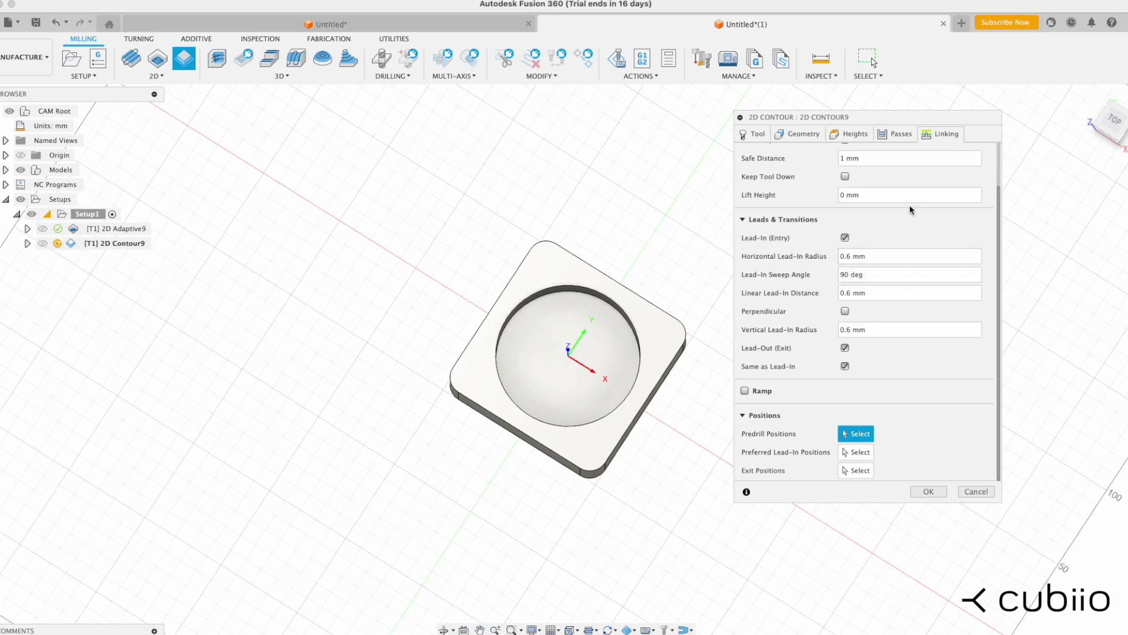
pyautogui.moveTo(999, 229); pyautogui.dragTo(999, 182)
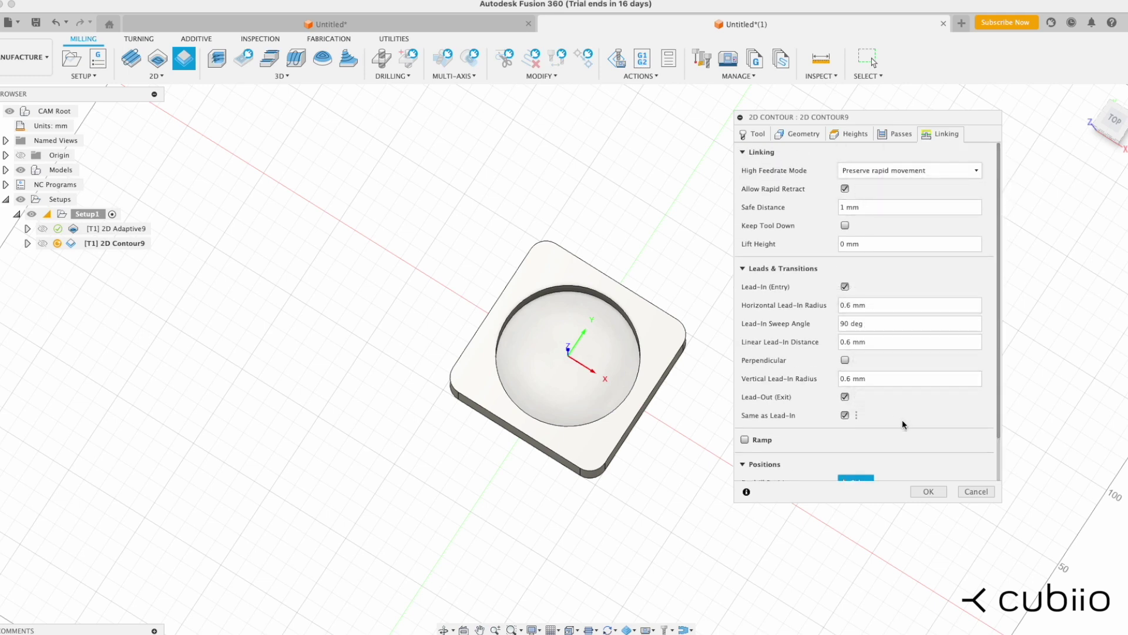
pyautogui.click(922, 495)
pyautogui.click(928, 492)
pyautogui.moveTo(829, 468)
pyautogui.keyDown('shift'); pyautogui.mouseDown(button='middle')
pyautogui.moveTo(743, 441)
pyautogui.moveTo(738, 368)
pyautogui.moveTo(718, 397)
pyautogui.mouseUp(button='middle'); pyautogui.keyUp('shift')
# Step: Select Setup1 to display both the 2D Adaptive and 2D Contour toolpaths on the block
pyautogui.scroll(-2, 588, 404)
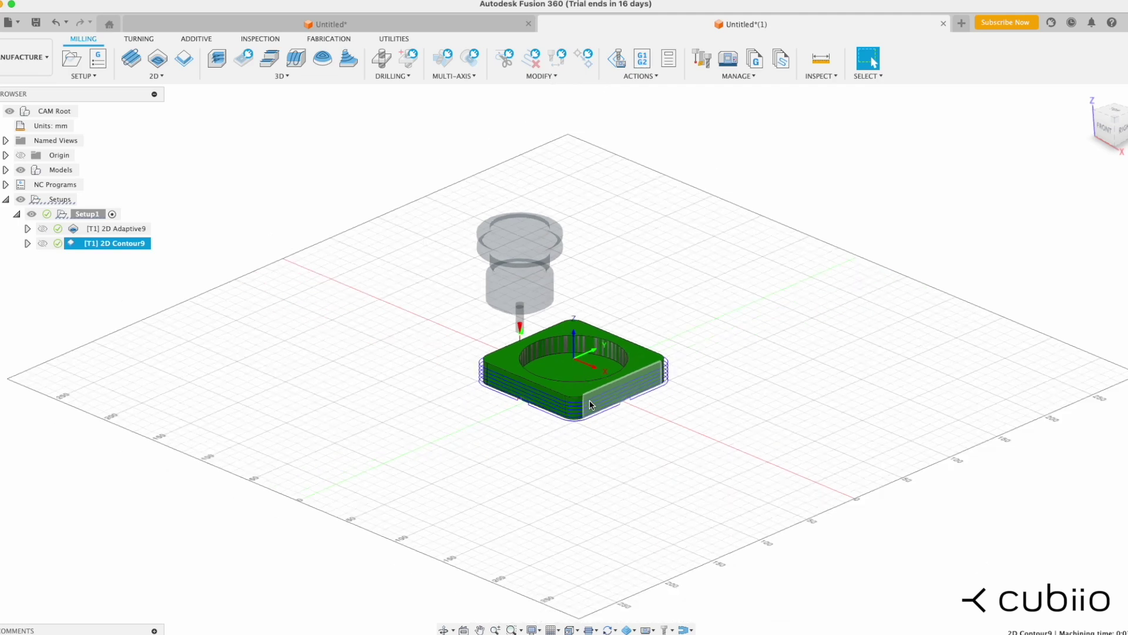
pyautogui.scroll(3, 588, 404)
pyautogui.scroll(3, 588, 404)
pyautogui.scroll(2, 588, 404)
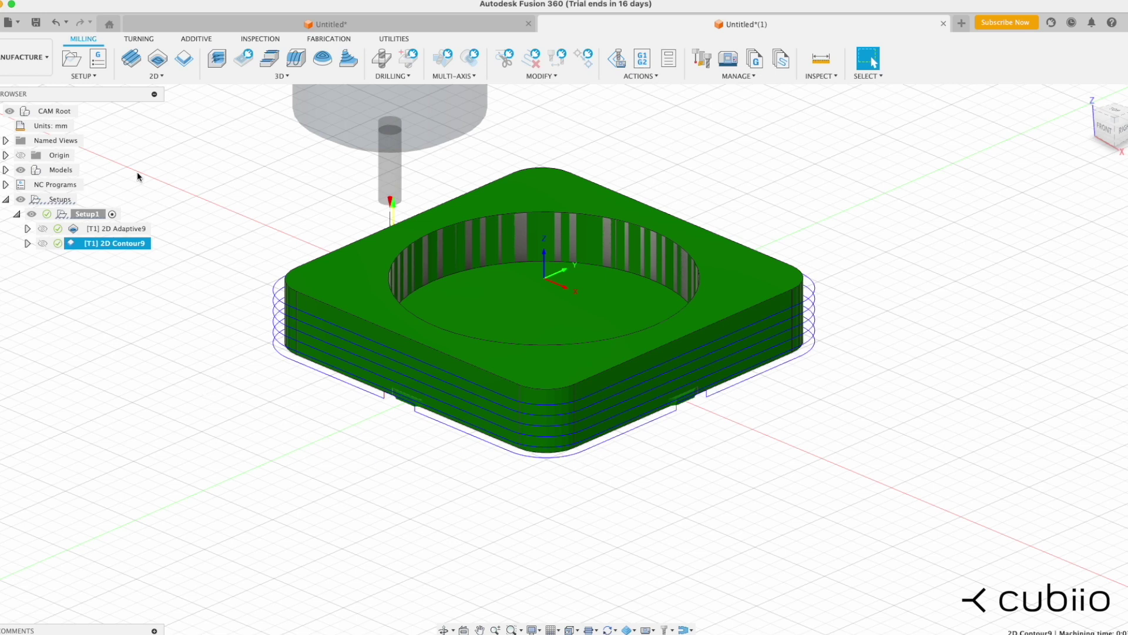
pyautogui.click(87, 214)
pyautogui.scroll(-3, 736, 259)
pyautogui.scroll(-2, 736, 258)
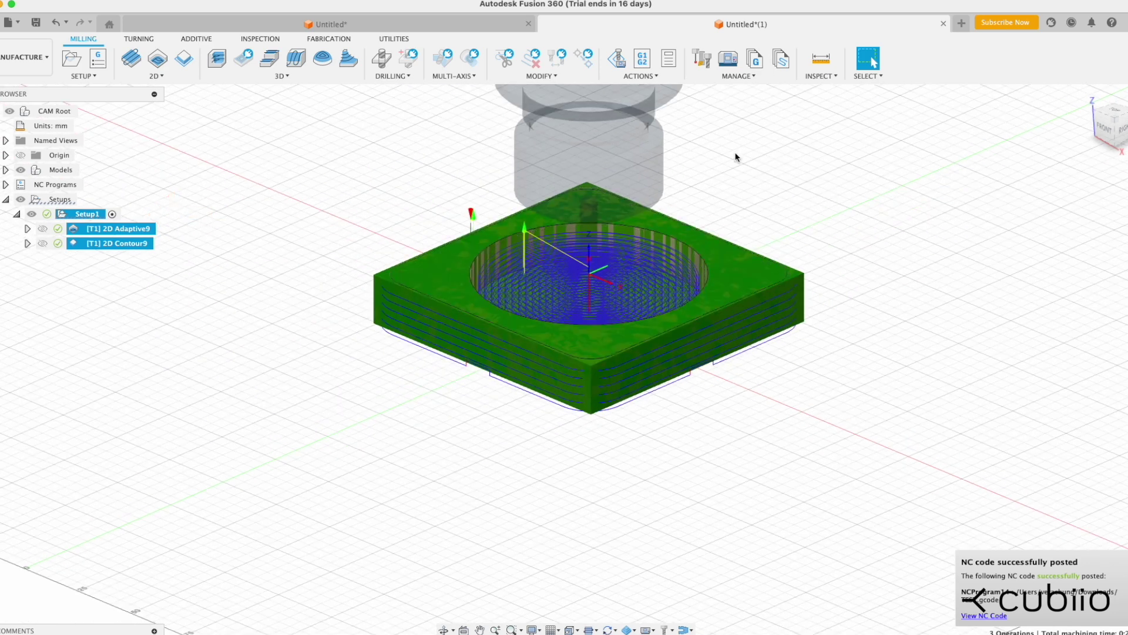
# Step: Play the simulation of the 2D Adaptive and 2D Contour toolpaths, adjusting playback speed
pyautogui.click(617, 58)
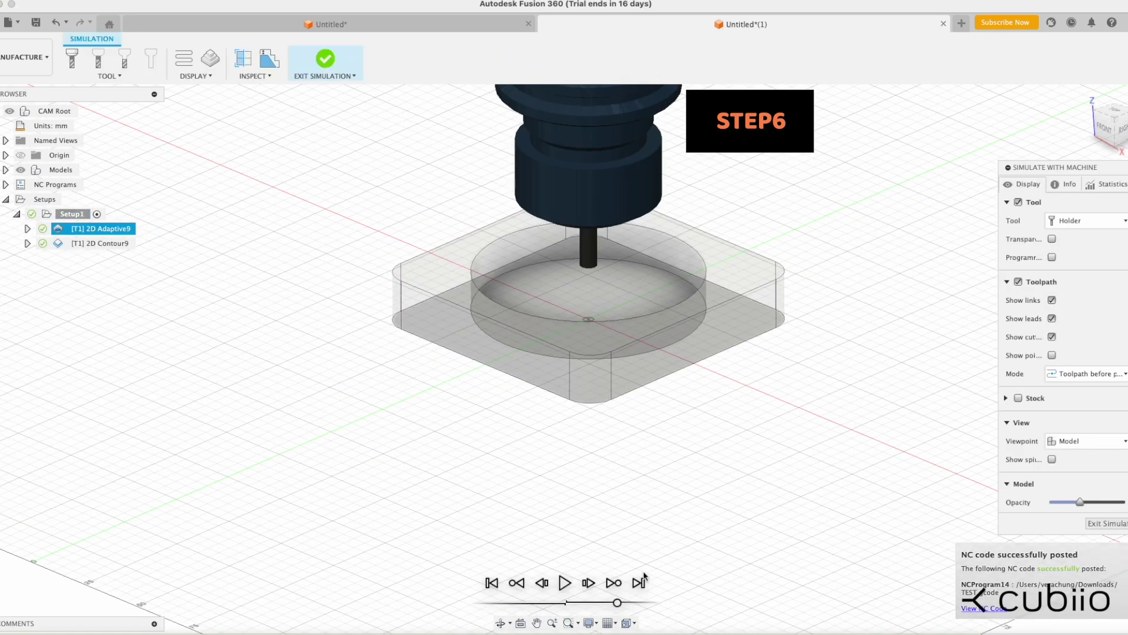
pyautogui.click(565, 582)
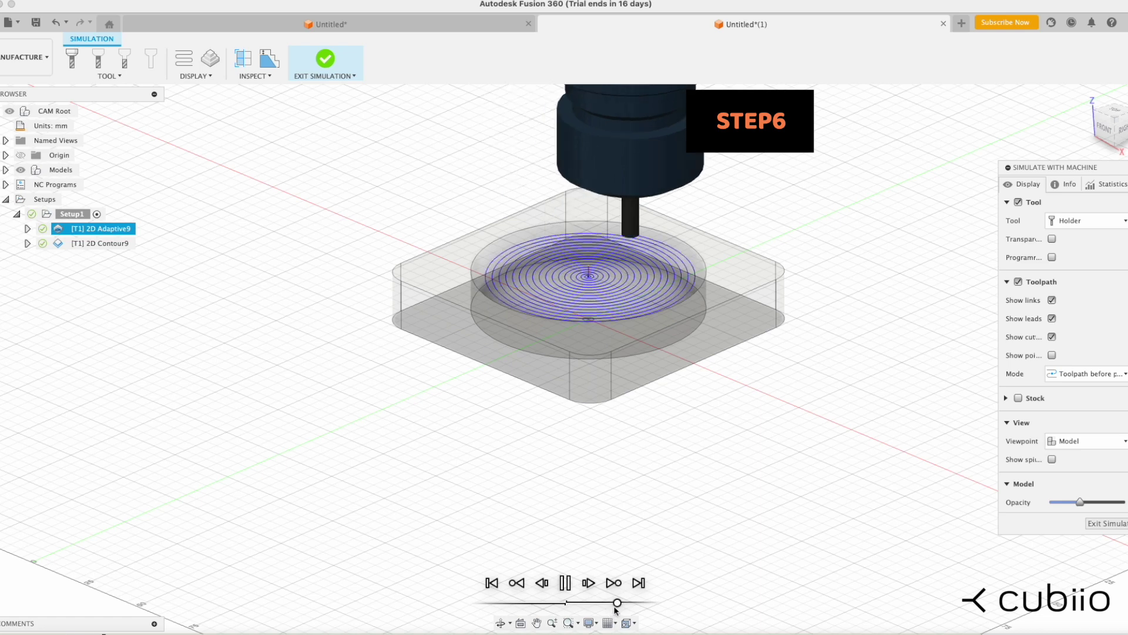
pyautogui.moveTo(616, 604); pyautogui.dragTo(609, 603)
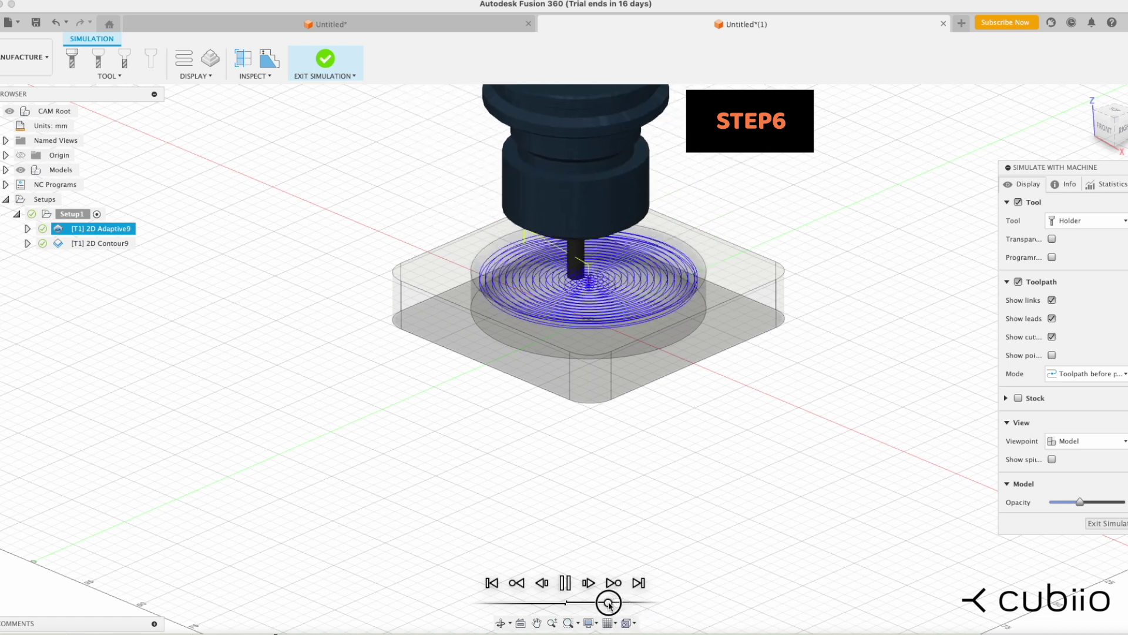
pyautogui.moveTo(608, 603); pyautogui.dragTo(620, 602)
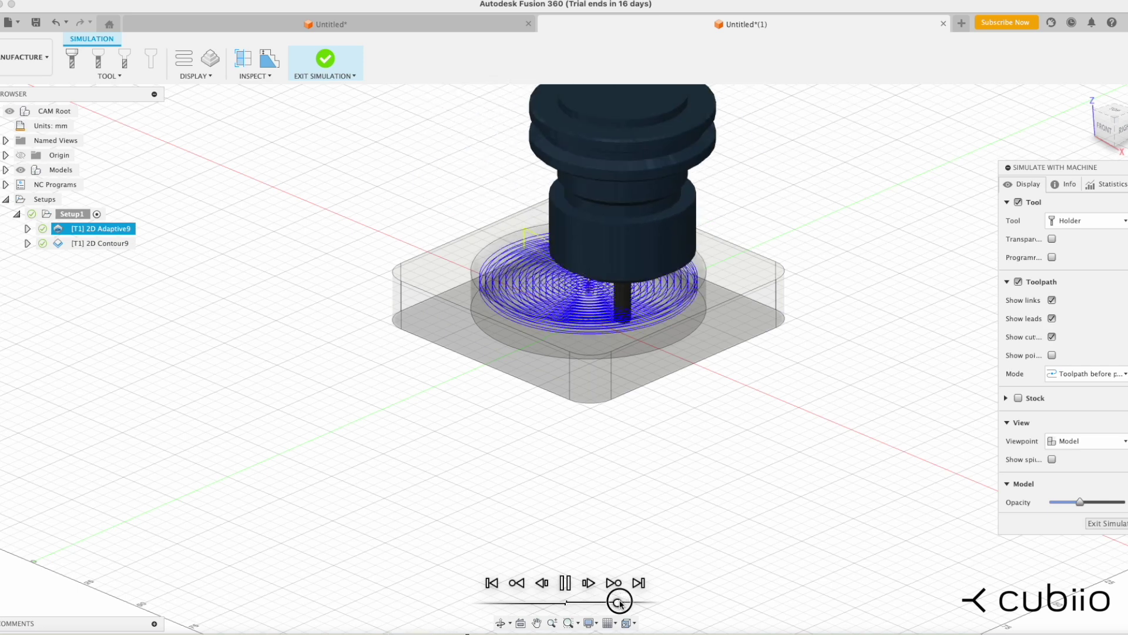
pyautogui.moveTo(620, 602); pyautogui.dragTo(610, 603)
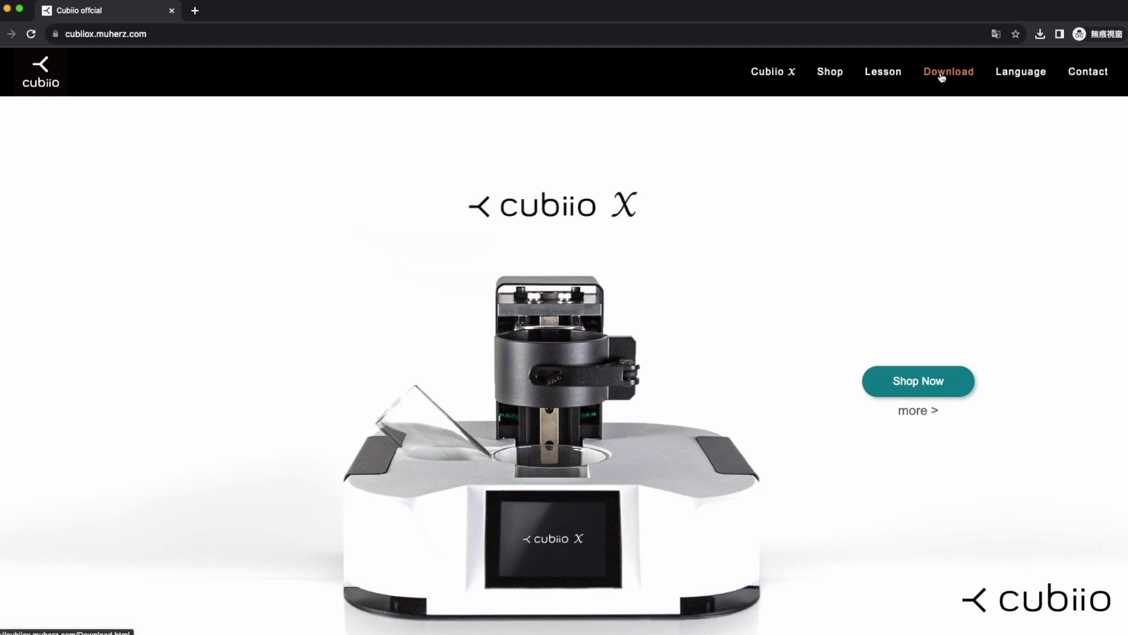
# Step: Download and save the Fusion360 post processor from Cubiio's Download page, then check Chrome's downloads
pyautogui.click(943, 73)
pyautogui.scroll(-2, 871, 219)
pyautogui.scroll(-1, 997, 310)
pyautogui.scroll(-4, 997, 309)
pyautogui.scroll(-5, 997, 310)
pyautogui.scroll(-3, 997, 310)
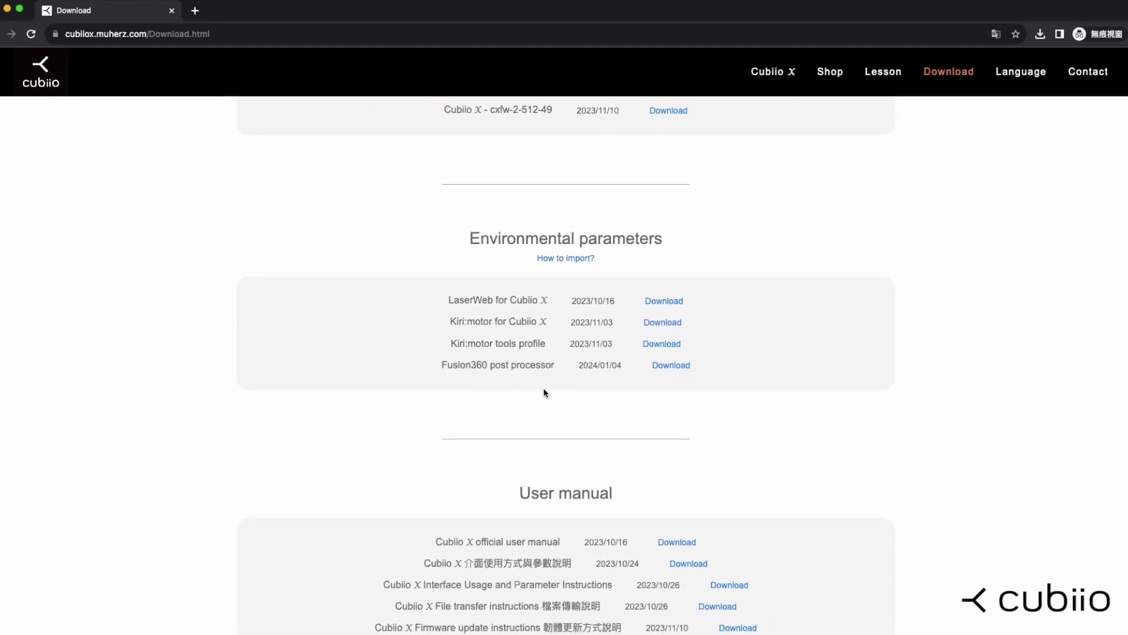
pyautogui.click(671, 366)
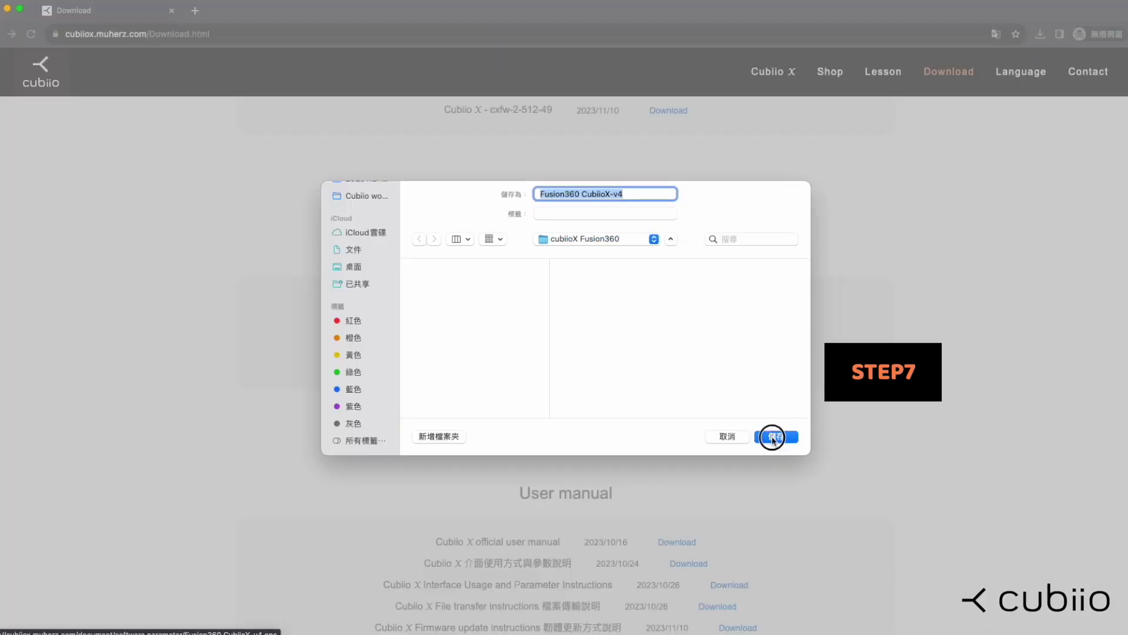
pyautogui.click(772, 437)
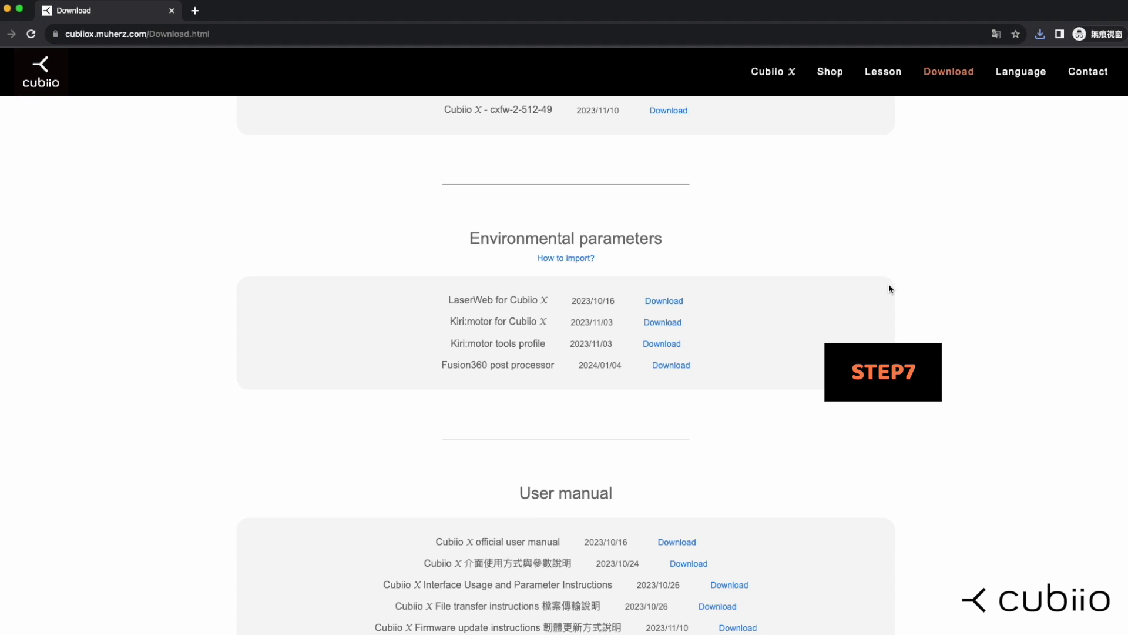
pyautogui.click(1040, 34)
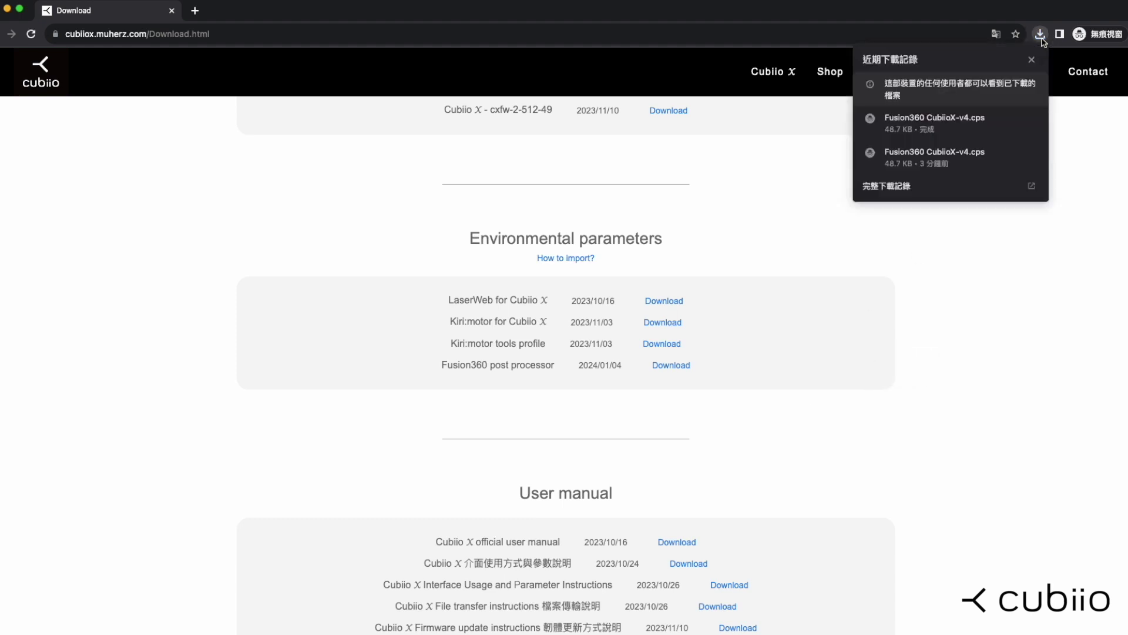
pyautogui.click(1040, 35)
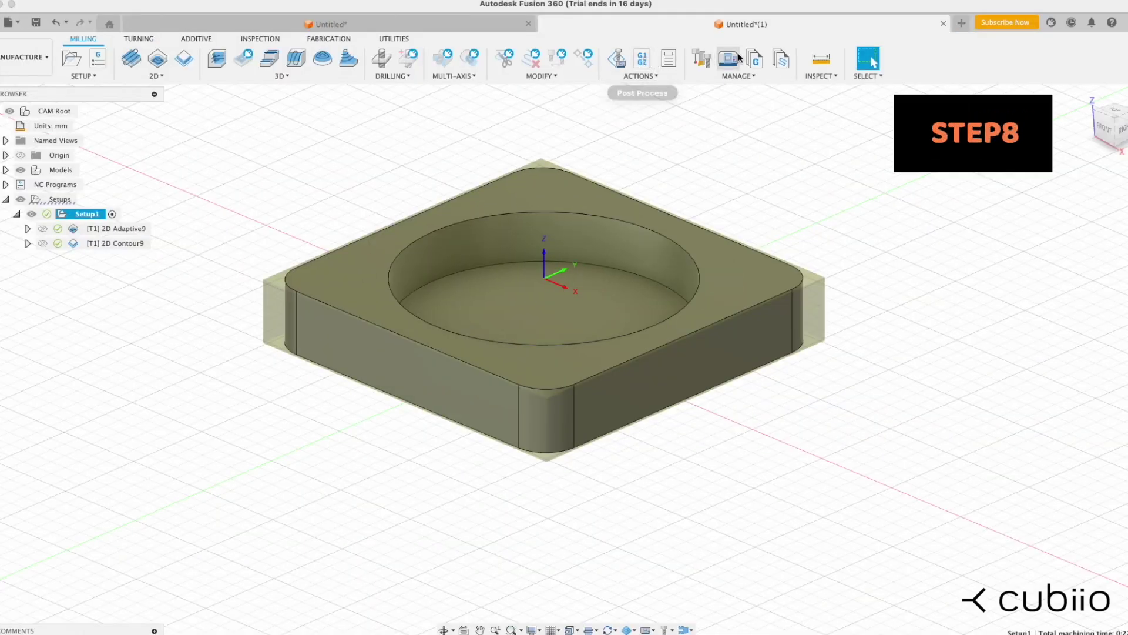
# Step: Import Fusion360 CubiioX-v4.cps into the Post Library and close the library
pyautogui.click(763, 80)
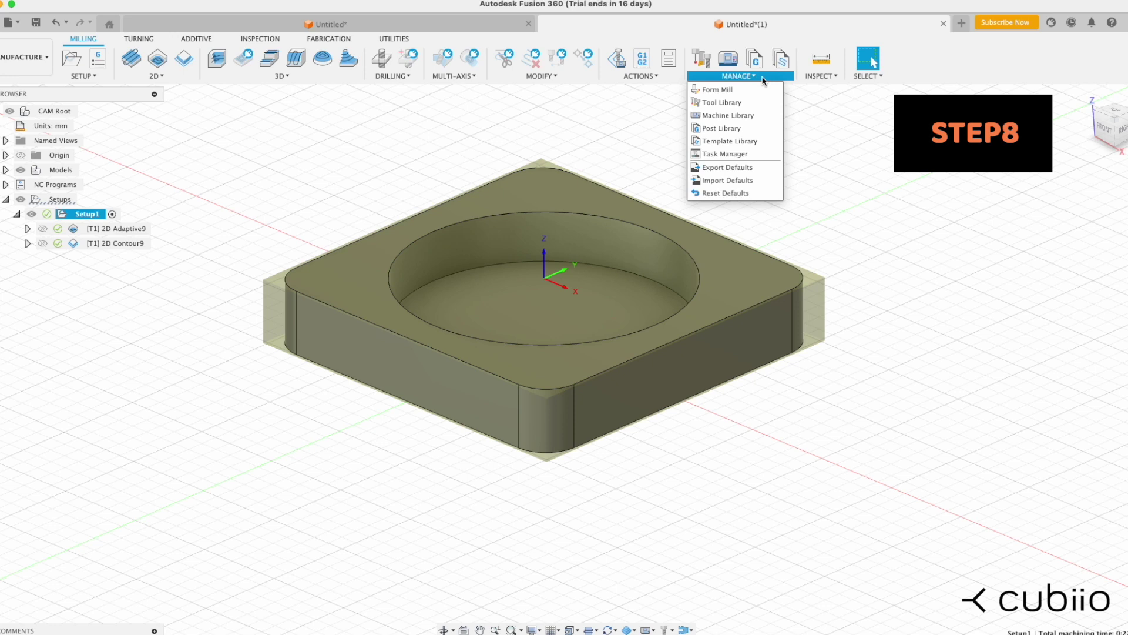
pyautogui.click(749, 135)
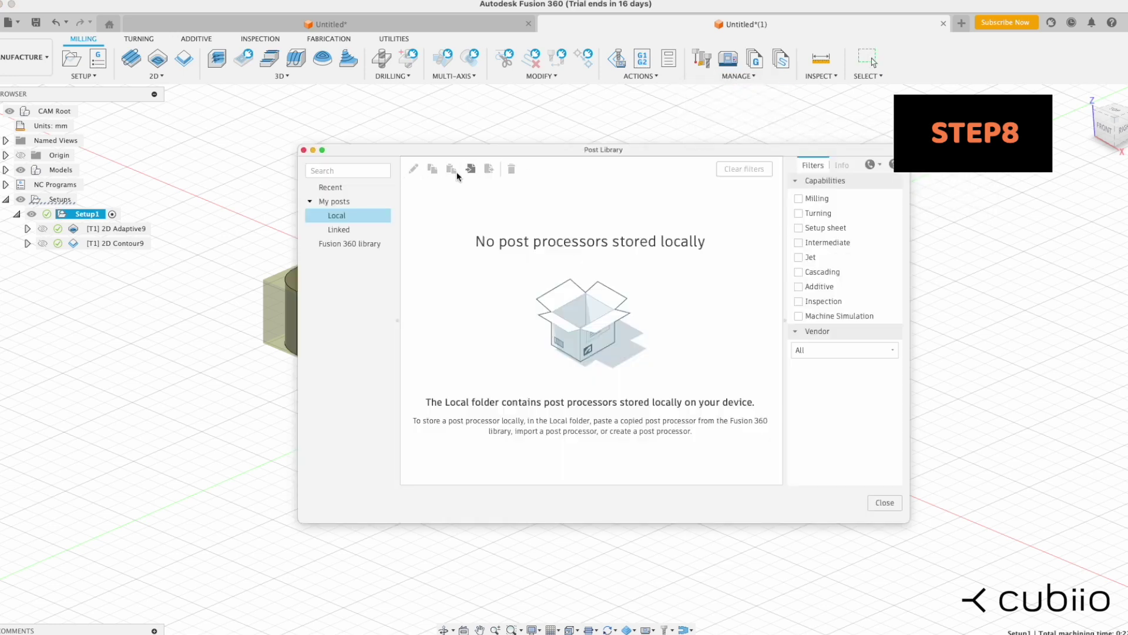
pyautogui.click(470, 170)
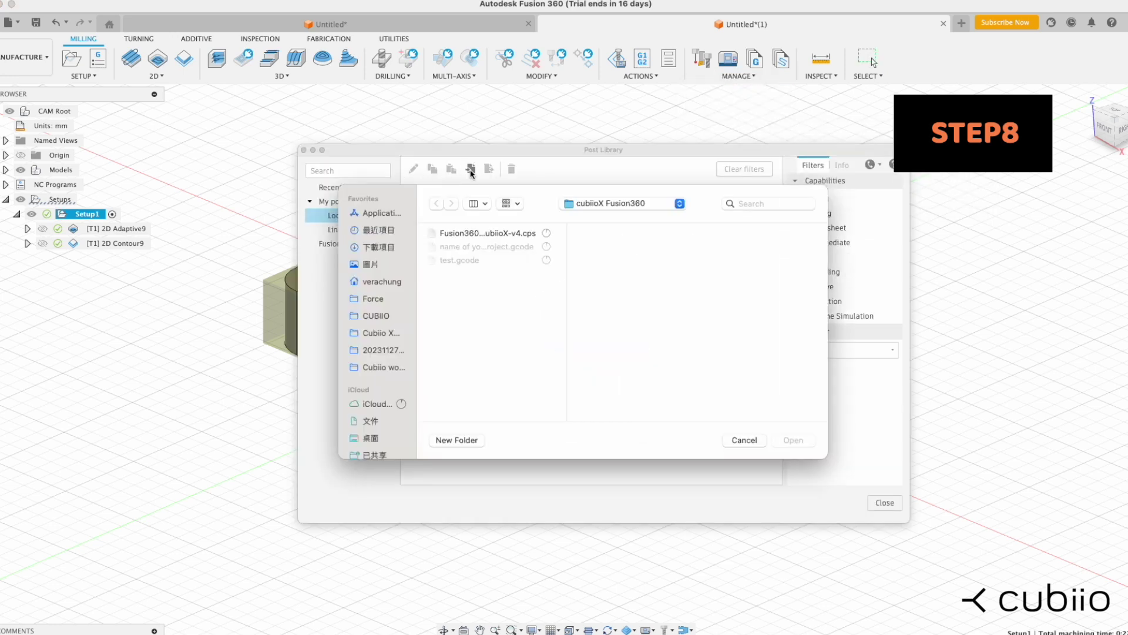
pyautogui.click(527, 234)
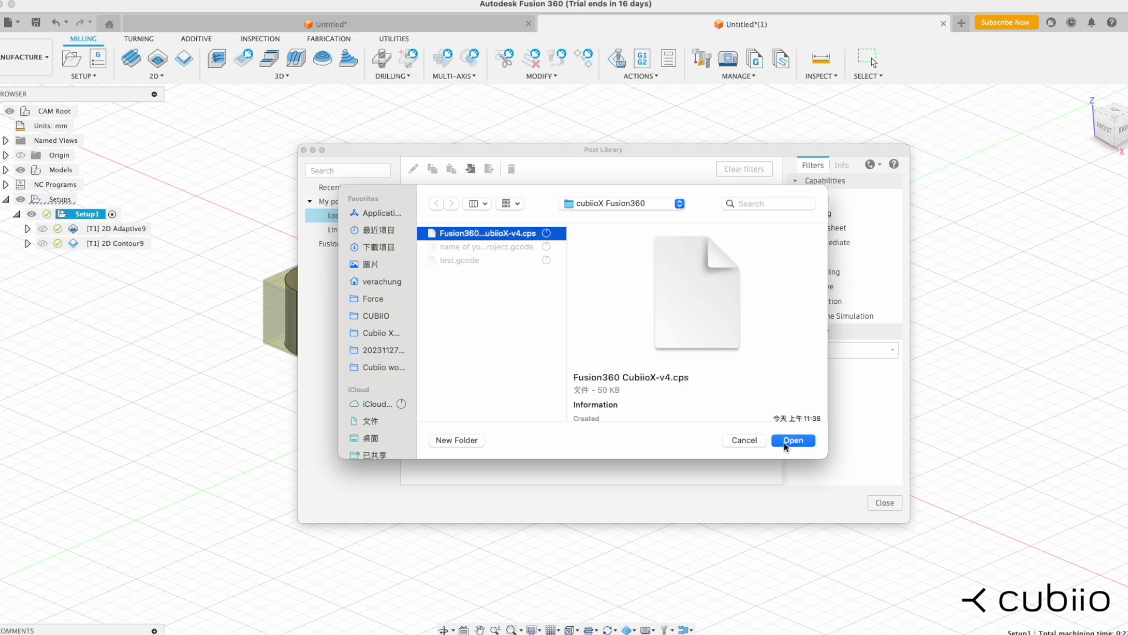
pyautogui.click(792, 441)
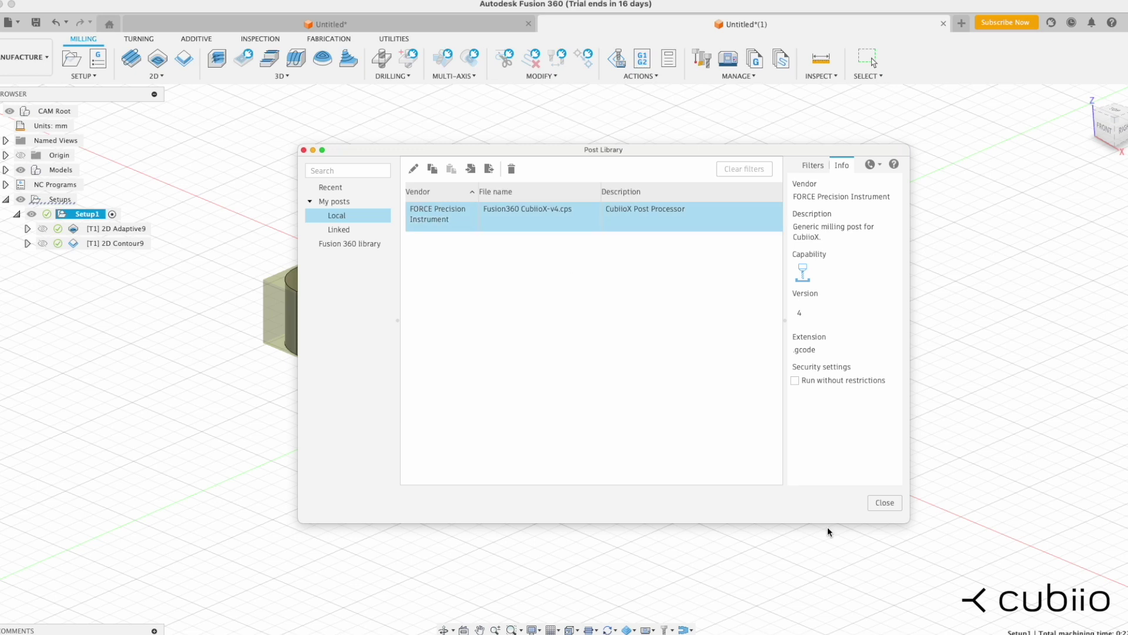
pyautogui.click(887, 503)
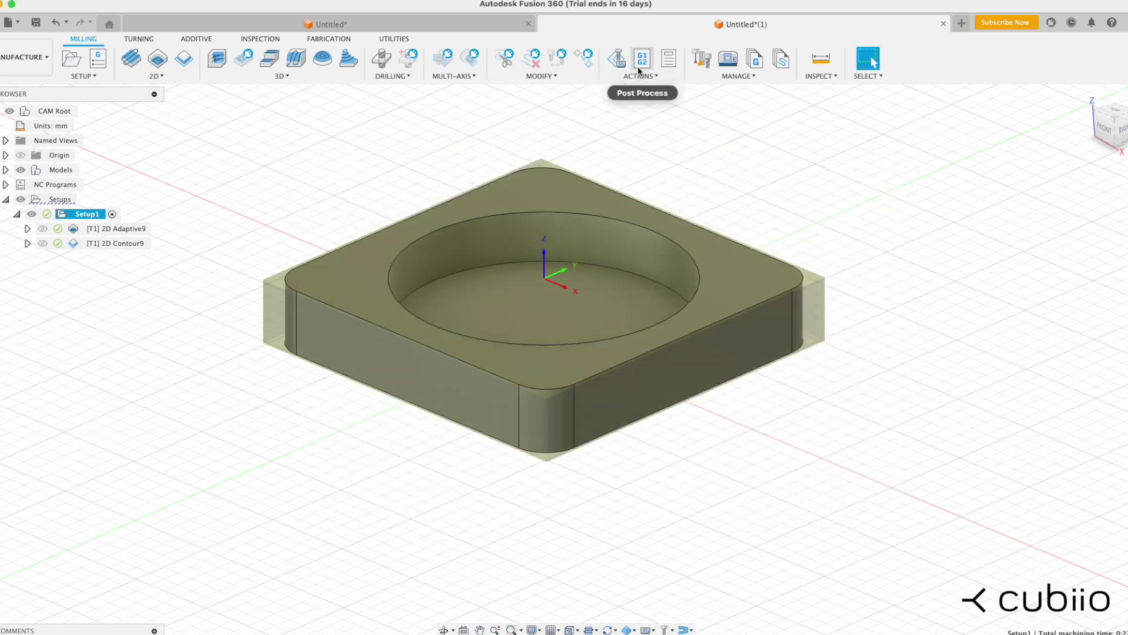
# Step: Start post processing Setup1 as an NC program named TEST
pyautogui.click(181, 205)
pyautogui.click(89, 215)
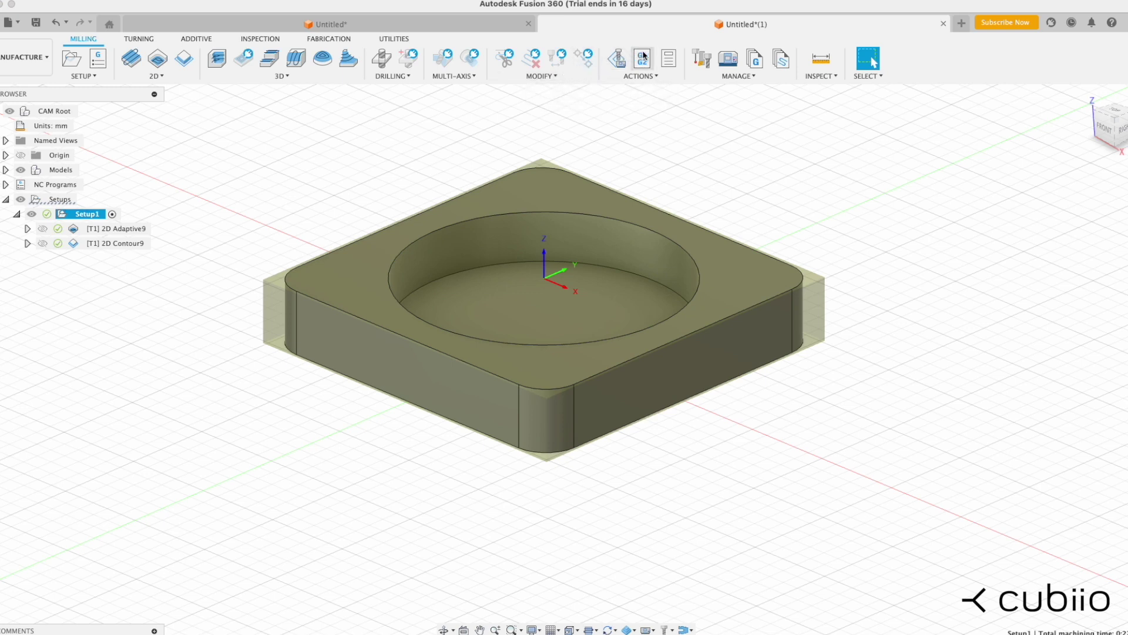
pyautogui.click(648, 55)
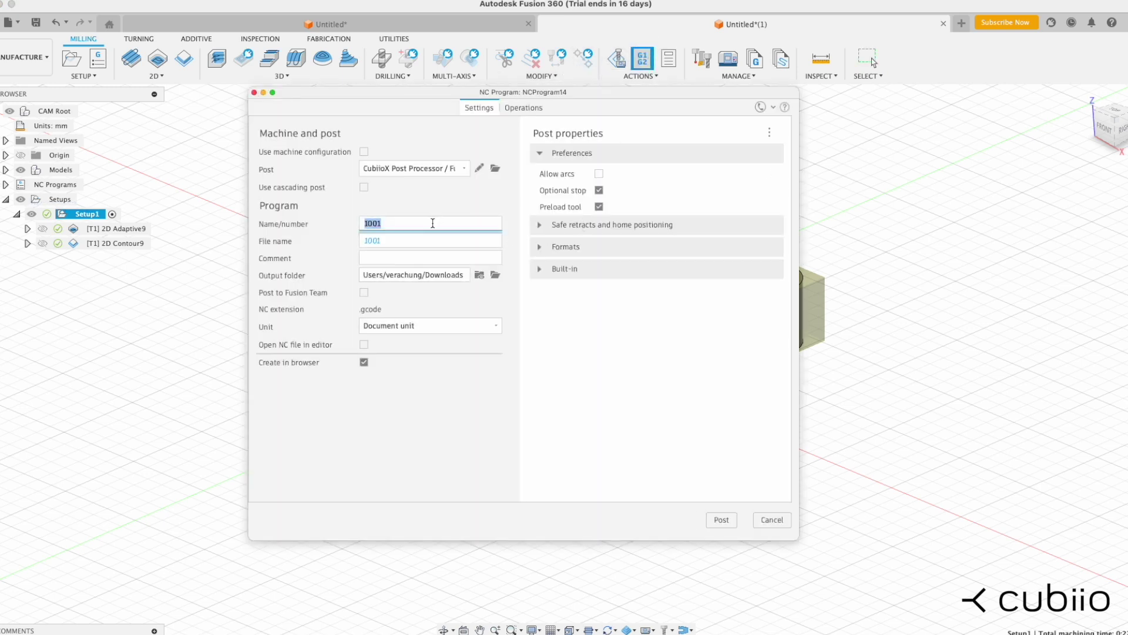
pyautogui.write('twt')
# Step: Choose the CubiioX post processor from the library and post the G-code
pyautogui.click(378, 169)
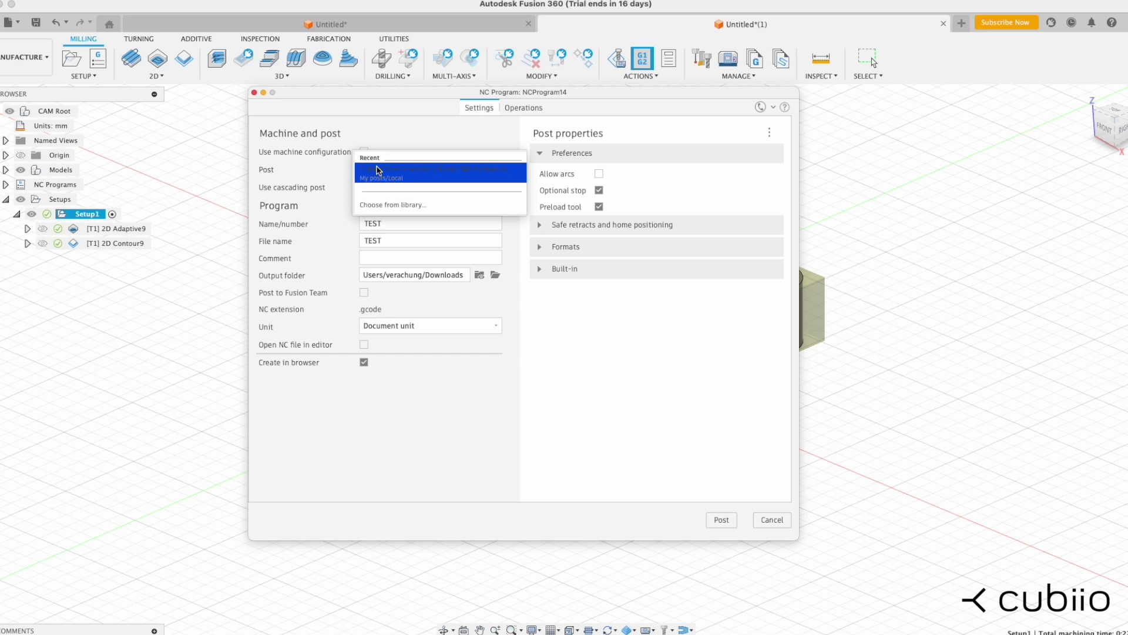
pyautogui.click(392, 204)
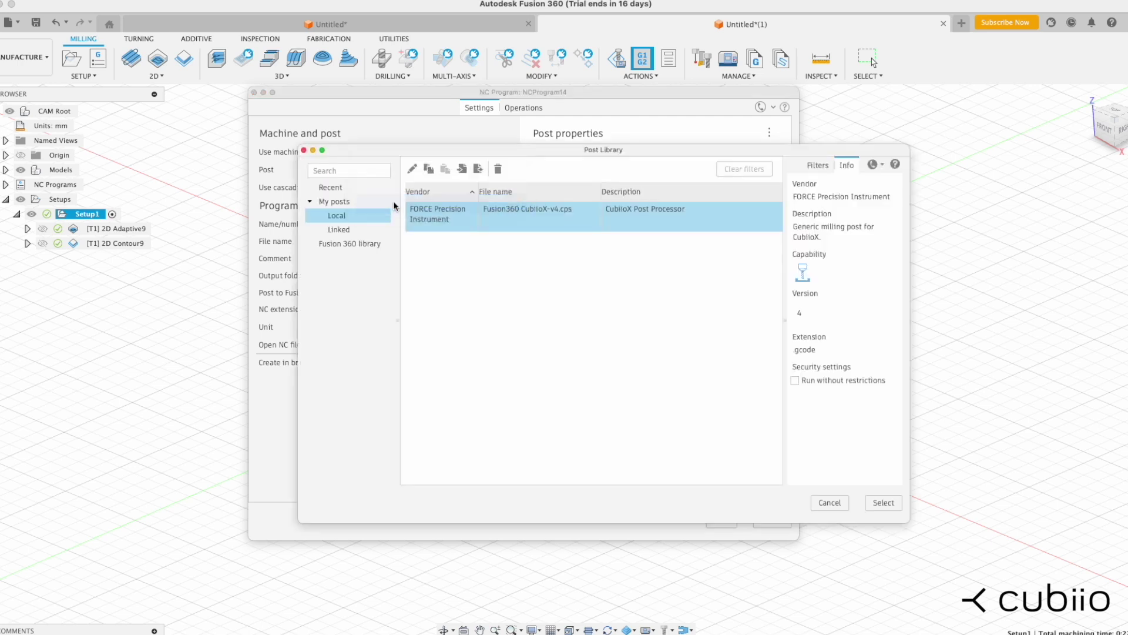
pyautogui.click(451, 223)
pyautogui.click(898, 505)
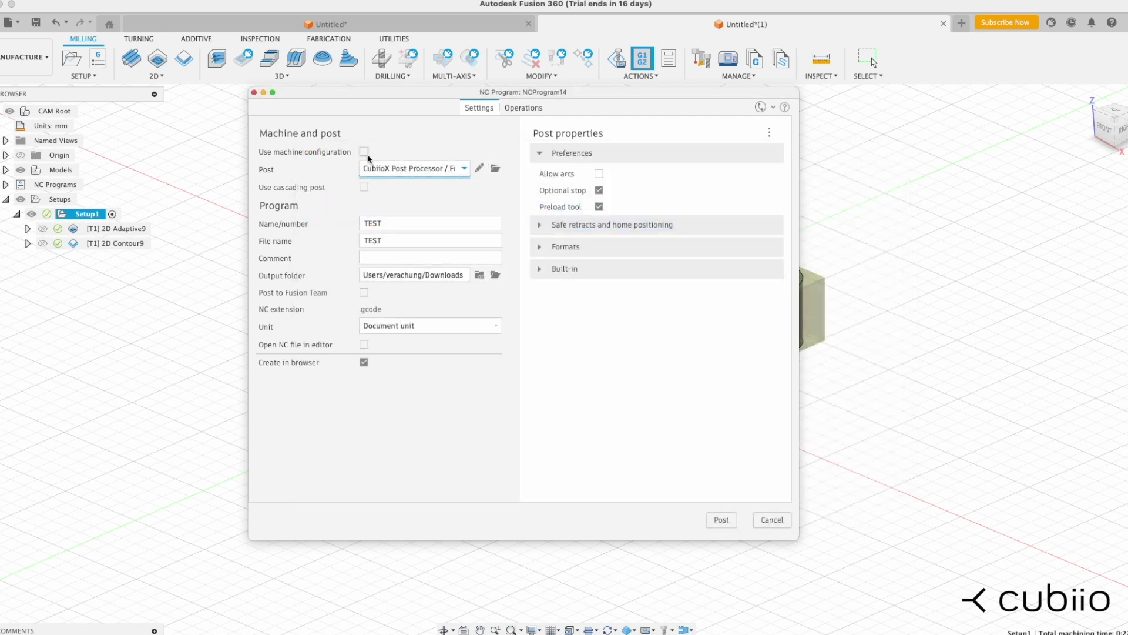
pyautogui.click(721, 520)
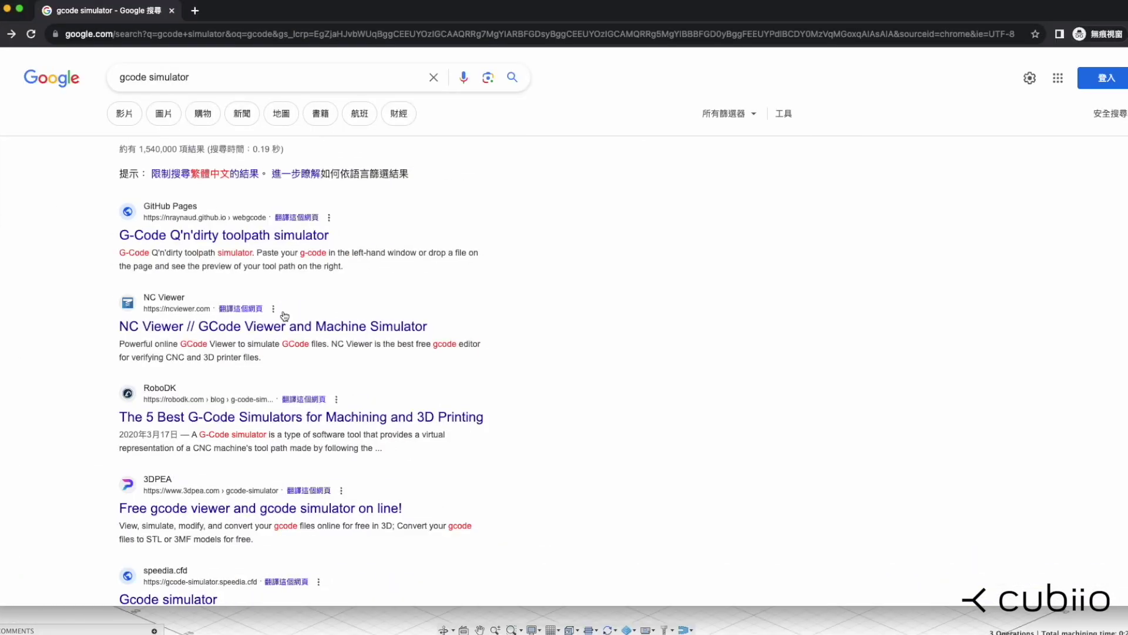
# Step: Open the G-Code Q'n'dirty toolpath simulator result from the 'gcode simulator' search
pyautogui.click(201, 75)
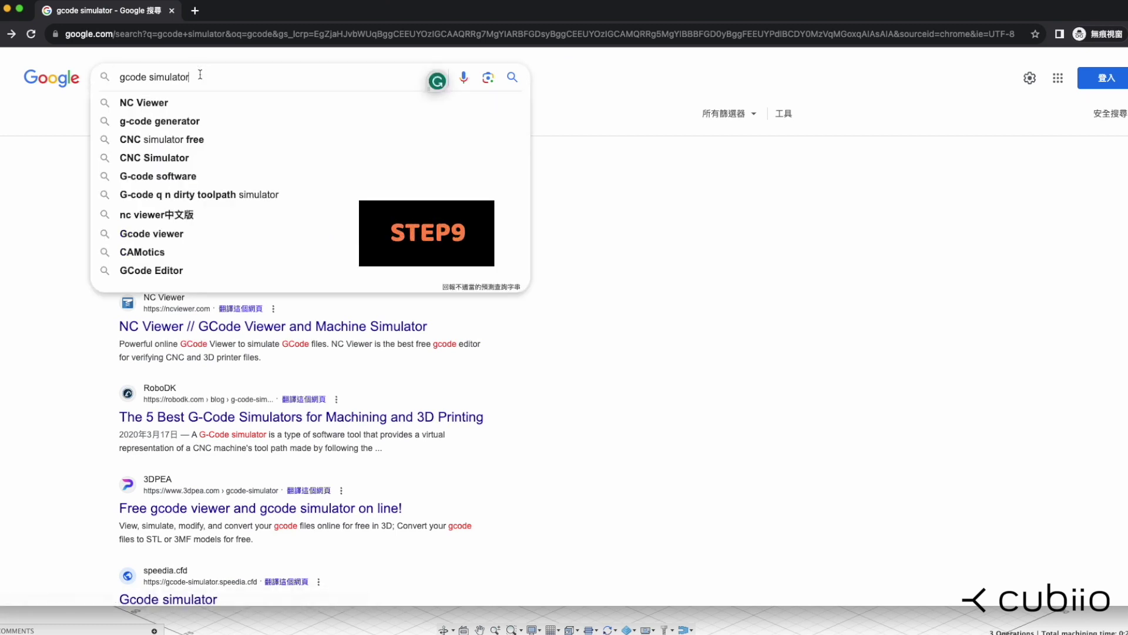
pyautogui.click(619, 234)
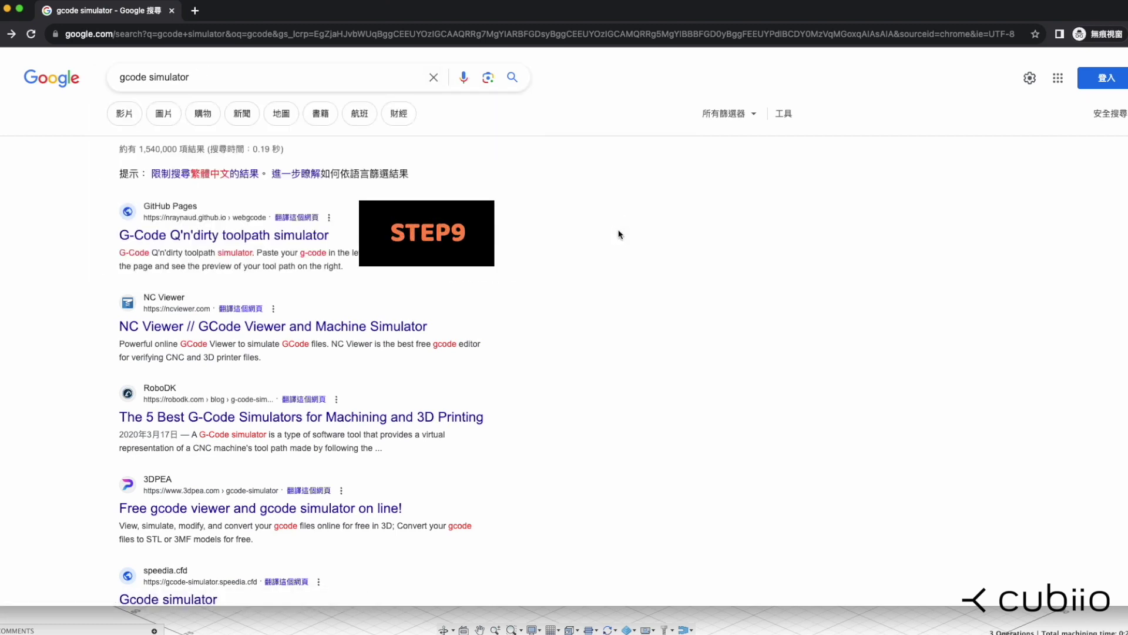
pyautogui.click(167, 233)
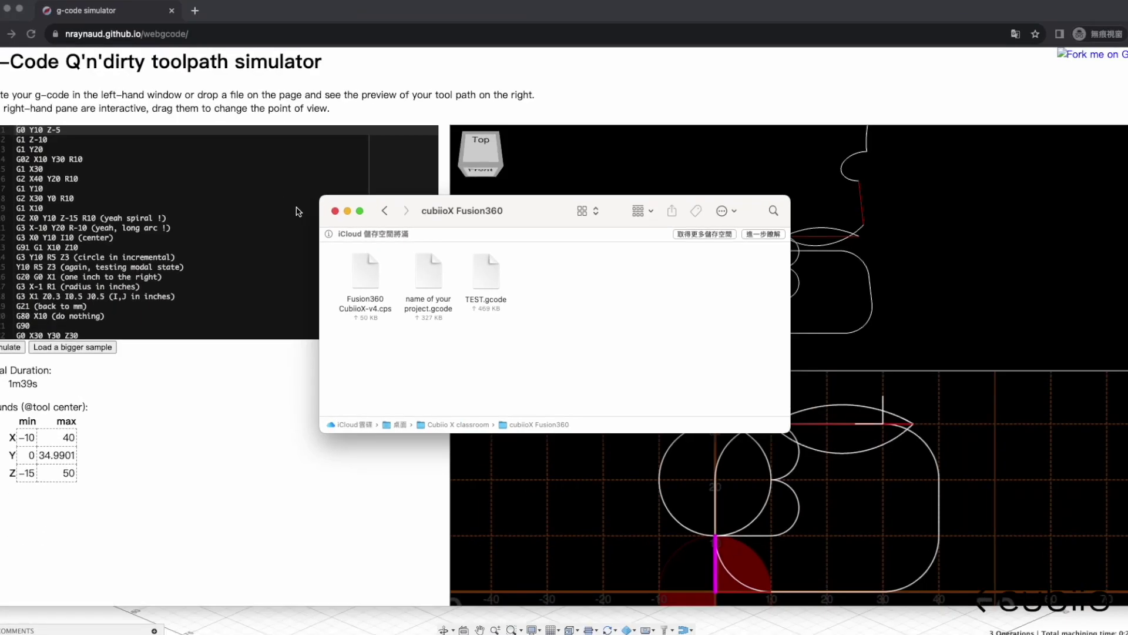
# Step: Load TEST.gcode into the web simulator and inspect its bounds, Z −18 to 2.51
pyautogui.click(492, 273)
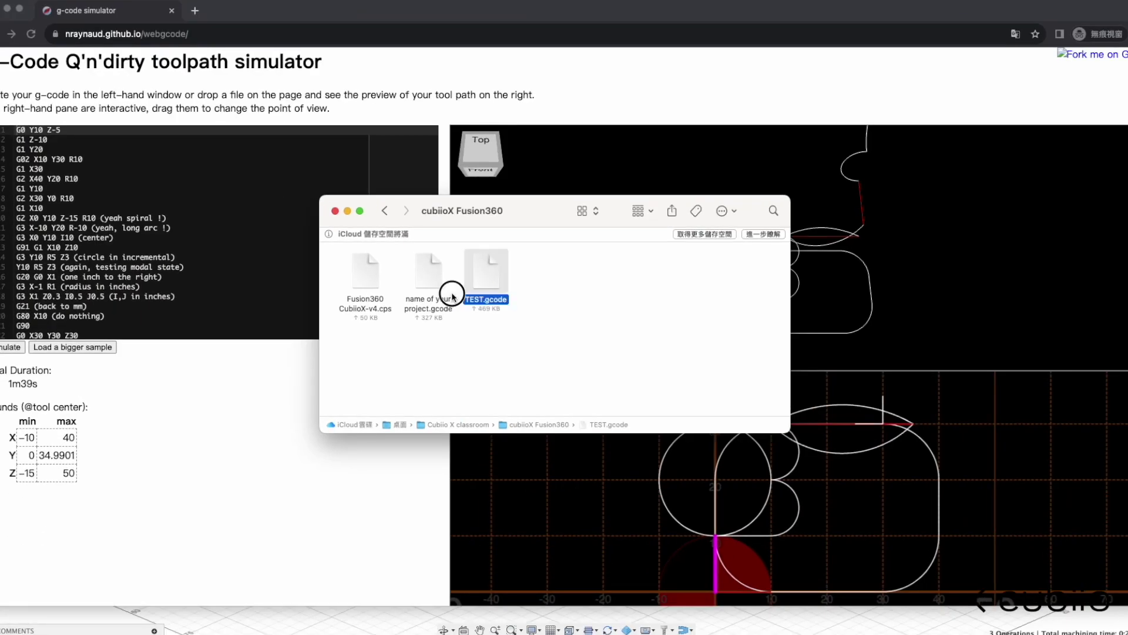
pyautogui.moveTo(492, 273); pyautogui.dragTo(143, 283)
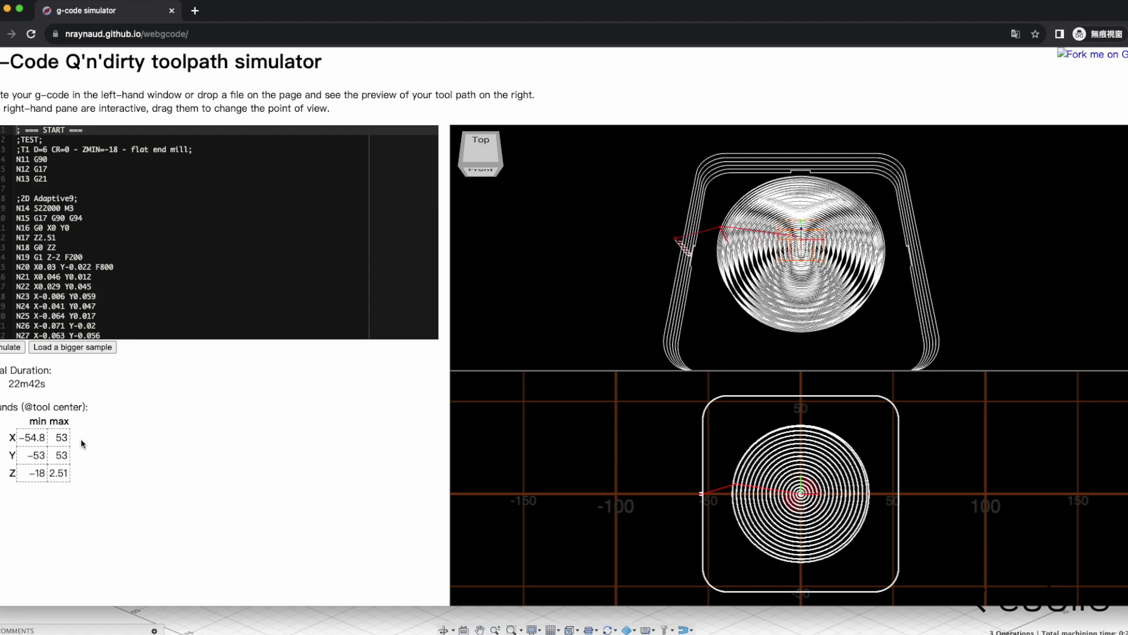
pyautogui.moveTo(81, 445); pyautogui.dragTo(24, 438)
pyautogui.moveTo(71, 474); pyautogui.dragTo(32, 475)
pyautogui.click(121, 457)
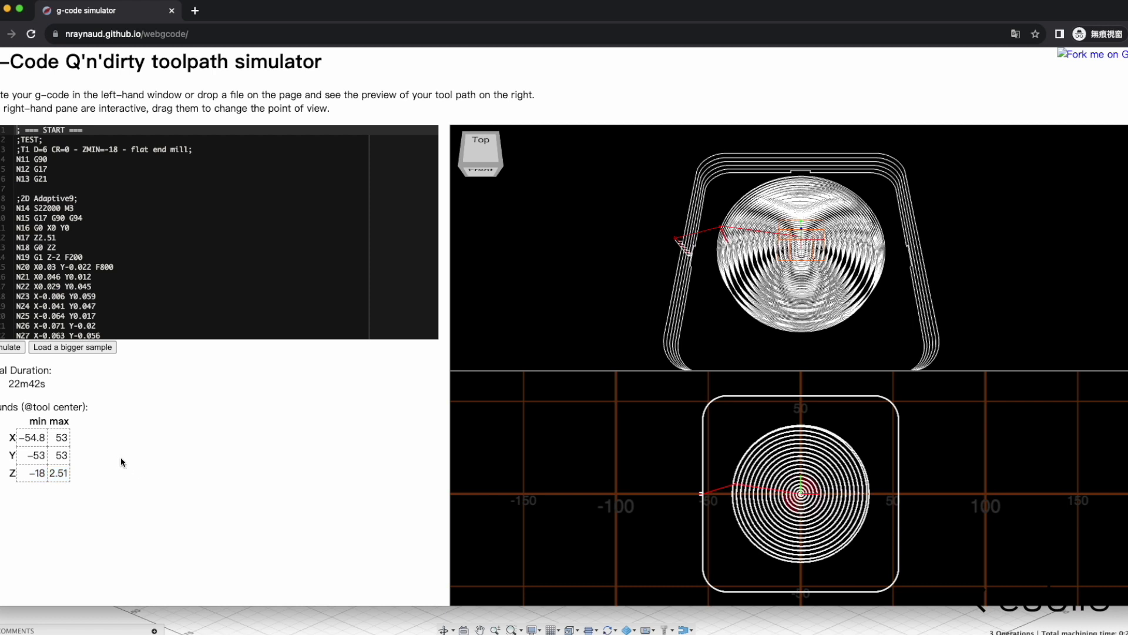